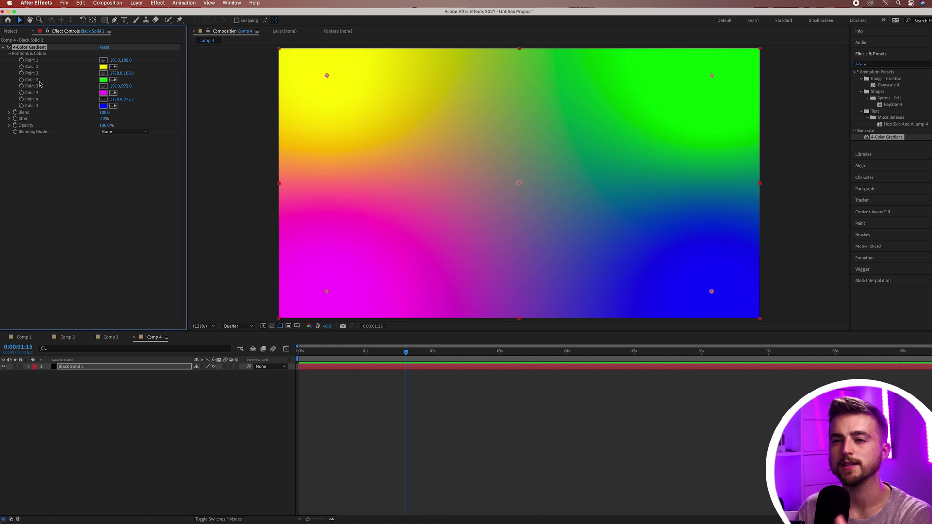
- Nudge the gradient's Point 1 inward, and set Color 1 to blue 0035FF and Color 2 to light blue 00A7FF
mouse_move(328, 78)
left_mouse_down()
mouse_move(337, 74)
mouse_move(313, 96)
mouse_move(333, 99)
mouse_move(334, 79)
left_mouse_up()
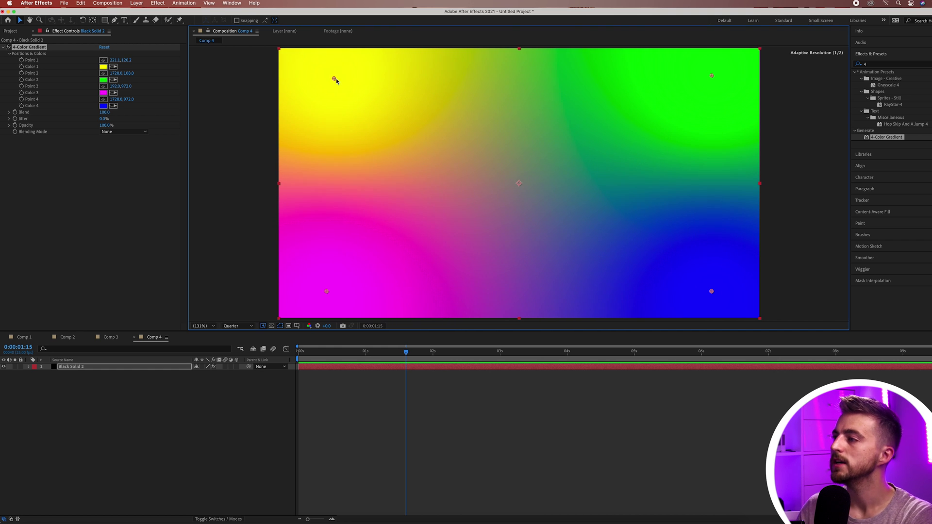
left_click(104, 67)
left_click_drag(506, 238, 506, 268)
left_click(566, 223)
left_click(104, 79)
left_click(560, 225)
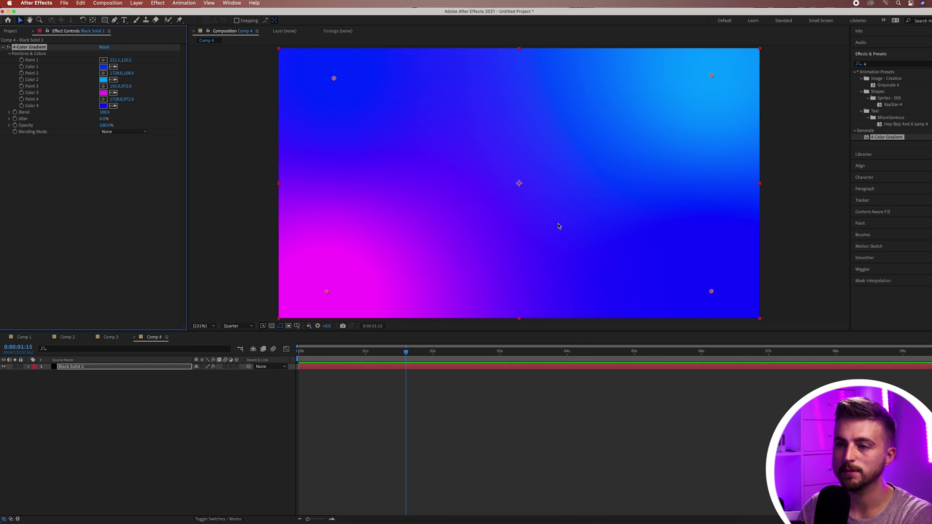
- Set the gradient's Color 3 to cyan, about 00C0FF, and Color 4 to violet
left_click(104, 93)
left_click_drag(508, 262, 505, 270)
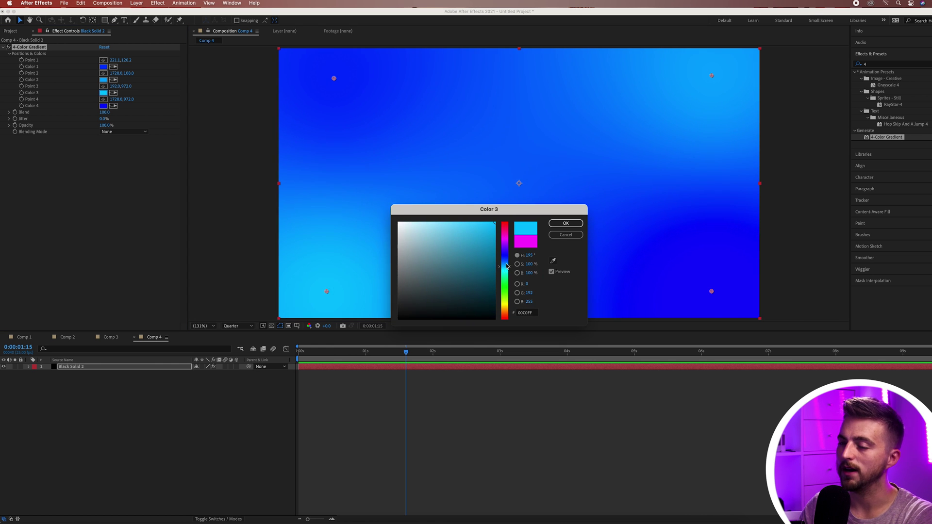
left_click(566, 224)
left_click(104, 106)
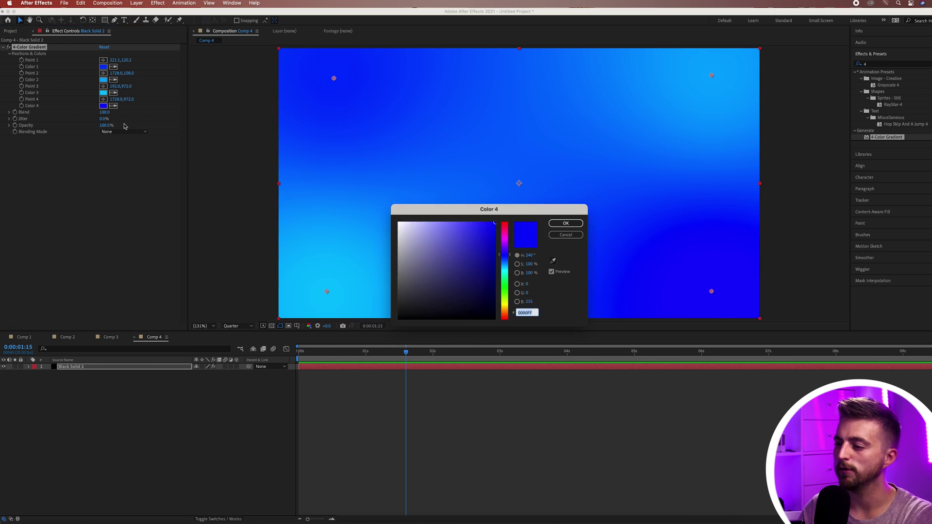
left_click_drag(510, 255, 502, 251)
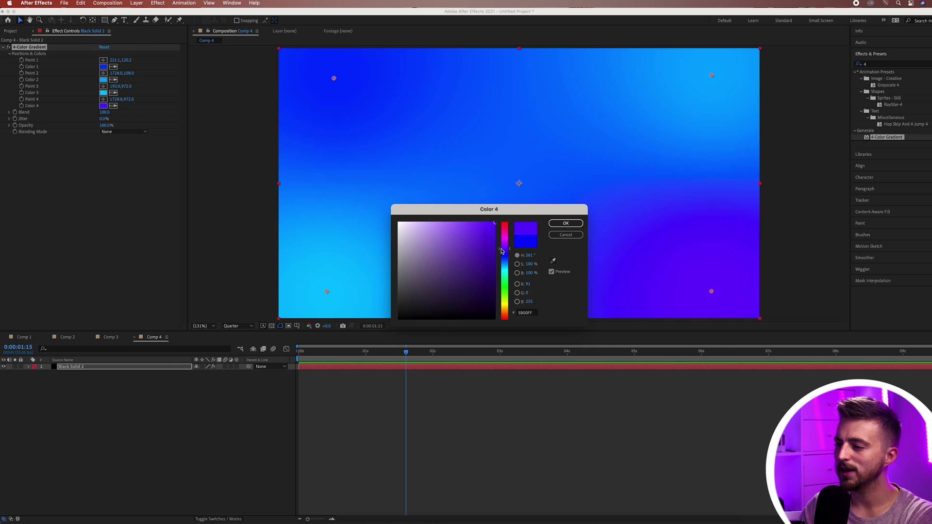
left_click(574, 225)
- Move the gradient points inward to about 450,275 for Point 1, 1379,249 for Point 2, 429,824 for Point 3 and 1427,807 for Point 4
left_click_drag(335, 79, 391, 117)
left_click_drag(712, 75, 624, 112)
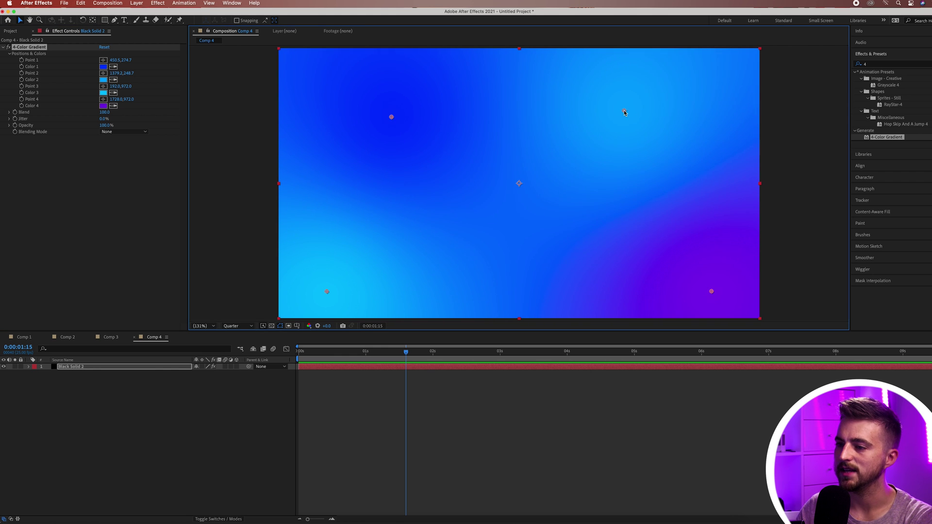
left_click_drag(327, 292, 387, 255)
left_click_drag(712, 291, 637, 250)
- Add starting keyframes at 0:00:00:00 for all four points and all four colors of the 4-Color Gradient
key("Home")
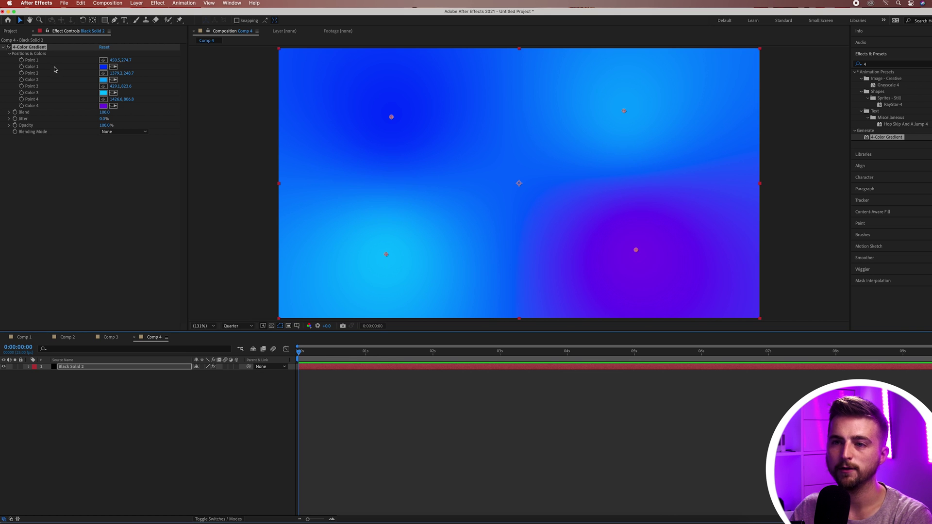
left_click(22, 60)
left_click(21, 67)
left_click(22, 73)
left_click(21, 80)
left_click(21, 93)
left_click(21, 100)
left_click(22, 106)
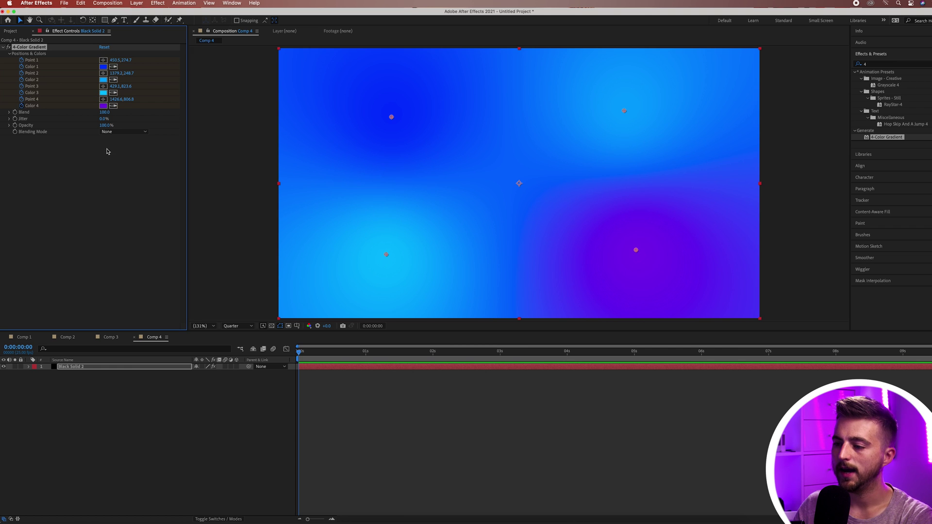
- At 0:00:02:01, move Points 1–4 to about 1503,146, 1555,813, 385,250 and 535,782 respectively, and preview the motion
left_click_drag(391, 358, 445, 357)
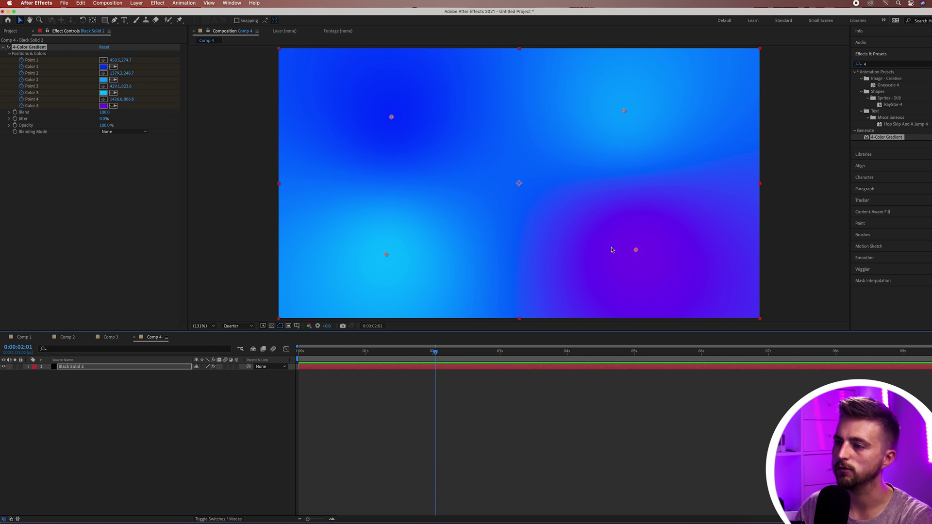
left_click_drag(391, 117, 655, 85)
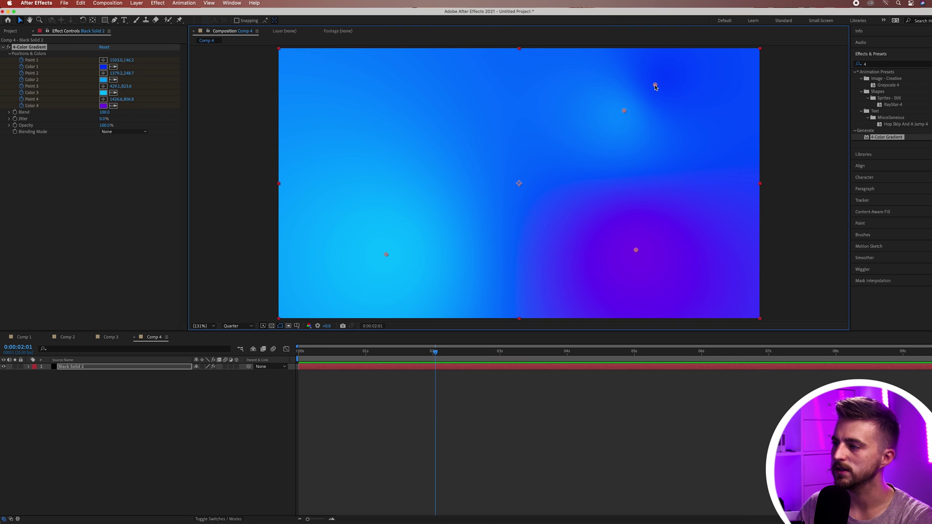
left_click_drag(623, 111, 375, 111)
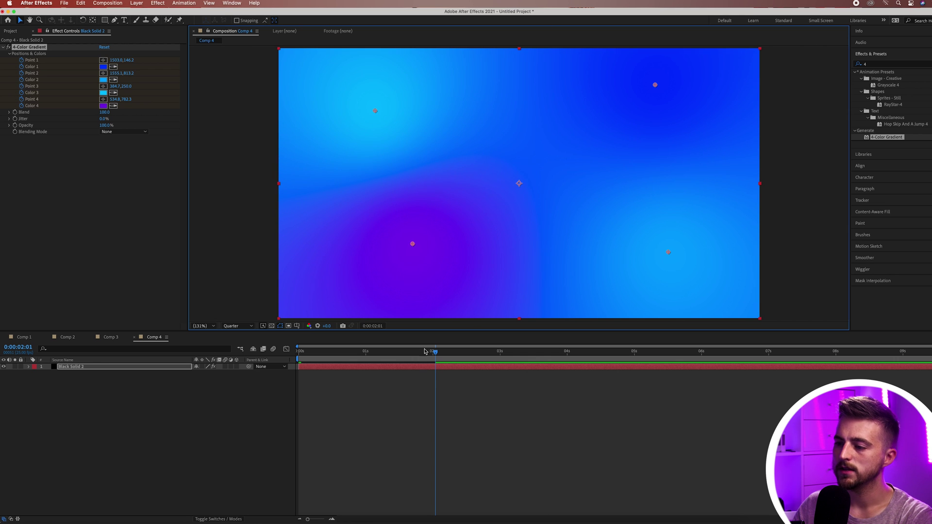
key("space")
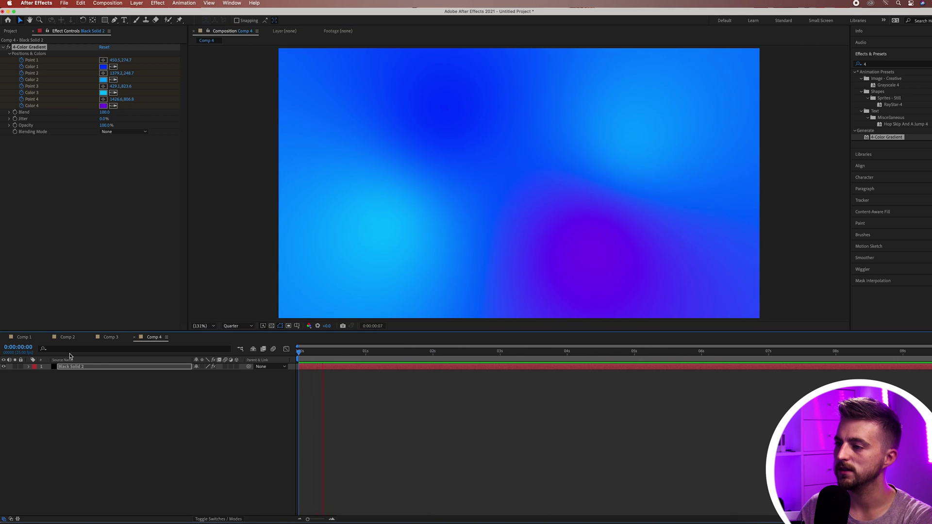
key("space")
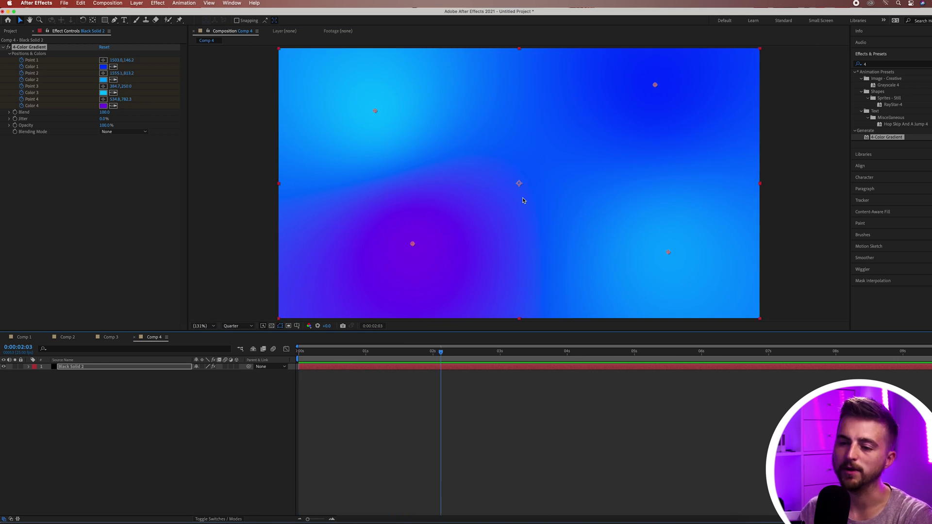
- Reveal the 4-Color Gradient's Positions & Colors keyframes of the Black Solid 2 layer in the timeline
left_click(28, 368)
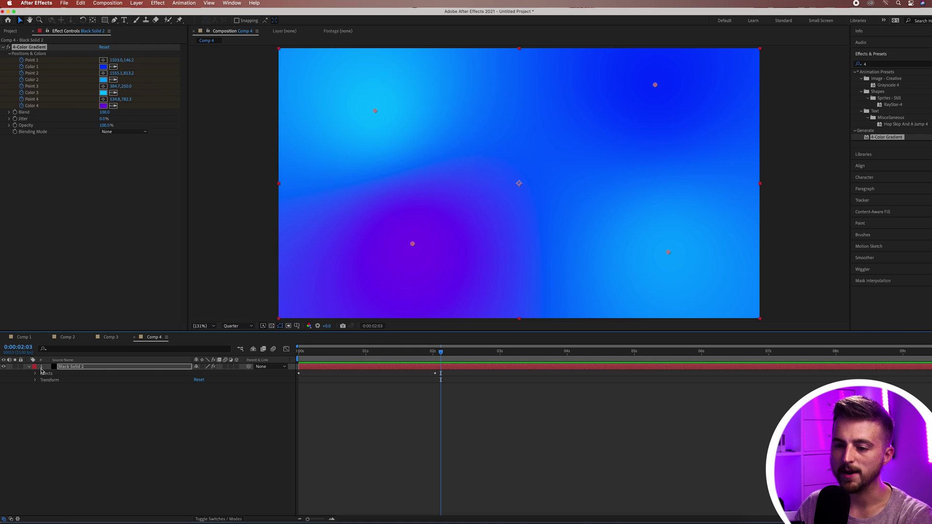
left_click(36, 380)
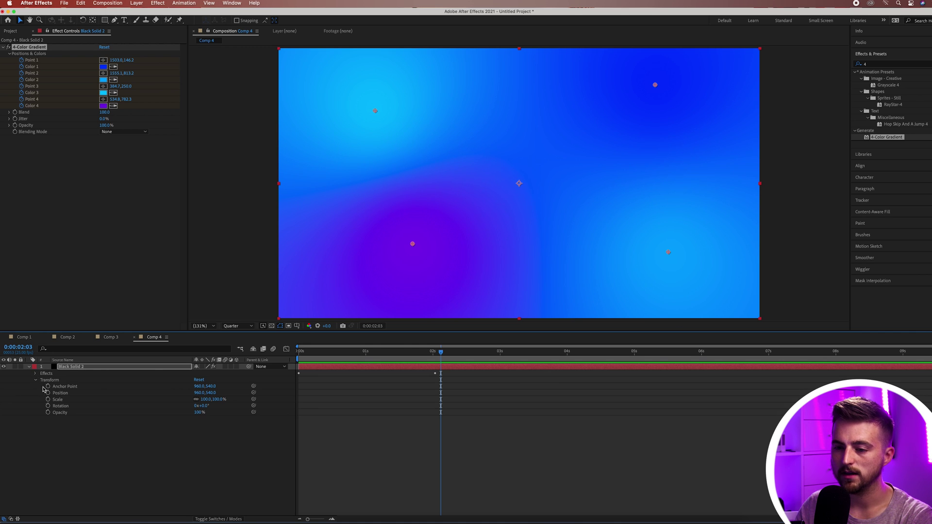
left_click(35, 374)
left_click(41, 380)
left_click(47, 387)
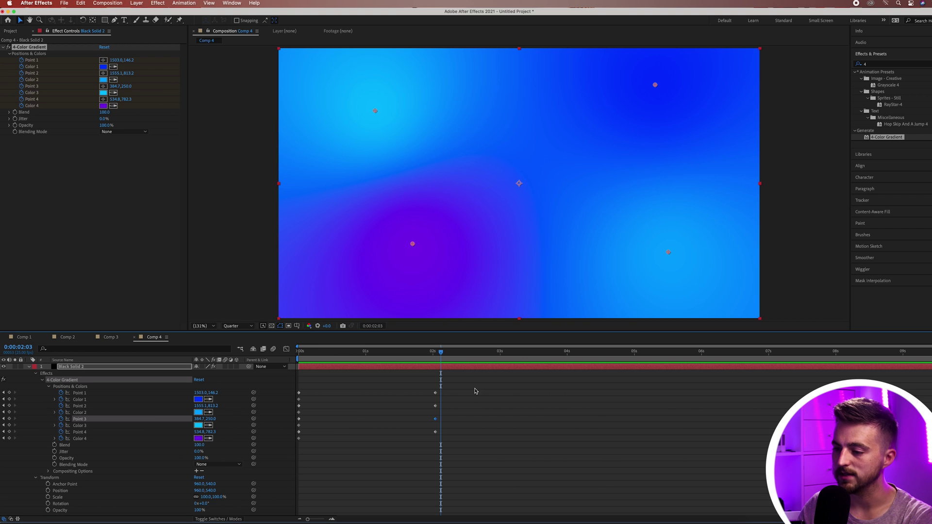
- At the 0:00:02:01 keyframes, change Color 1 to pink FF00AF and Color 2 to red
key("j")
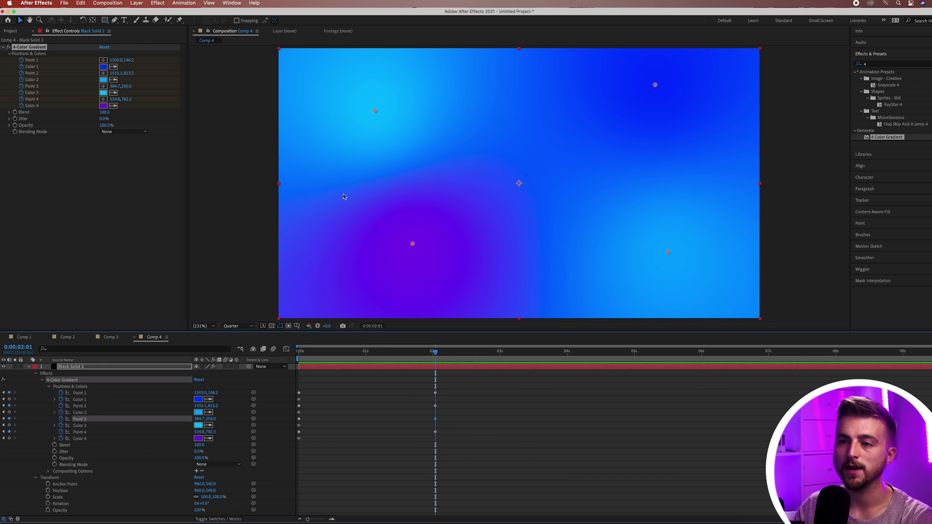
left_click(104, 68)
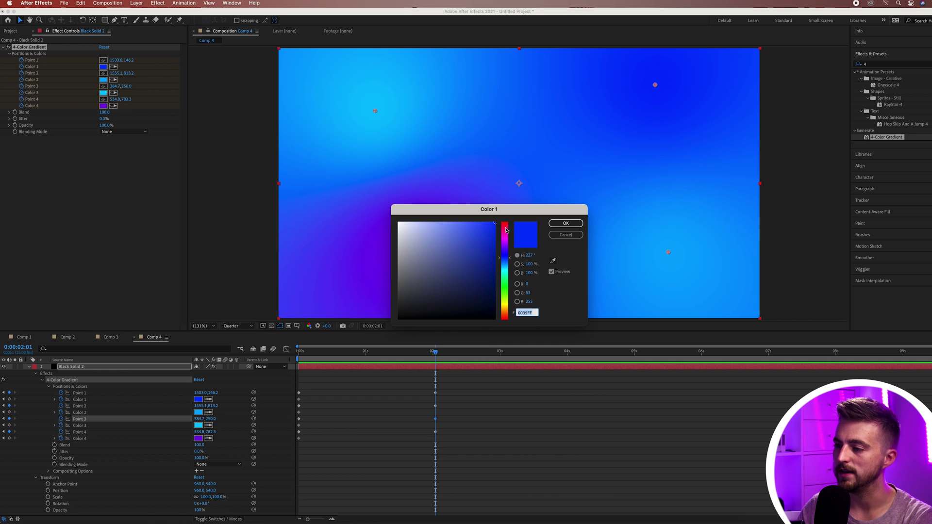
left_click_drag(506, 248, 506, 235)
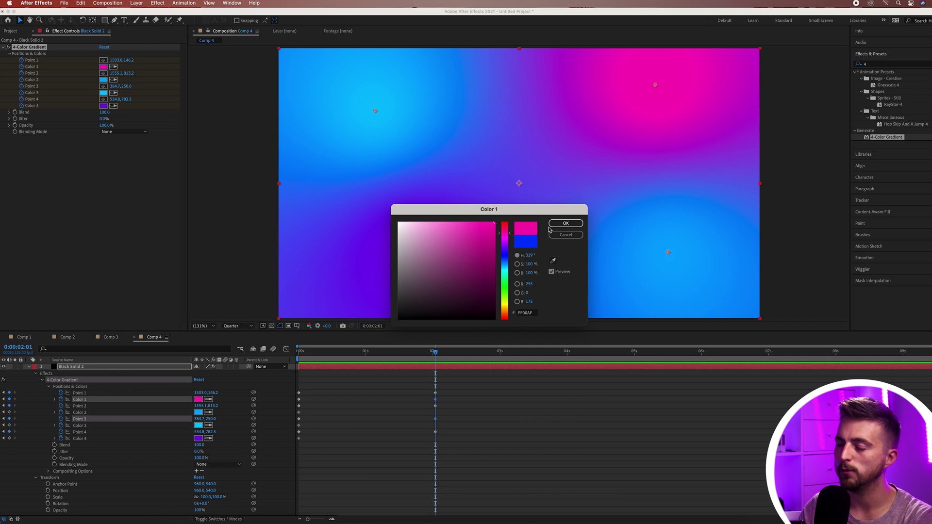
left_click(550, 226)
left_click(103, 80)
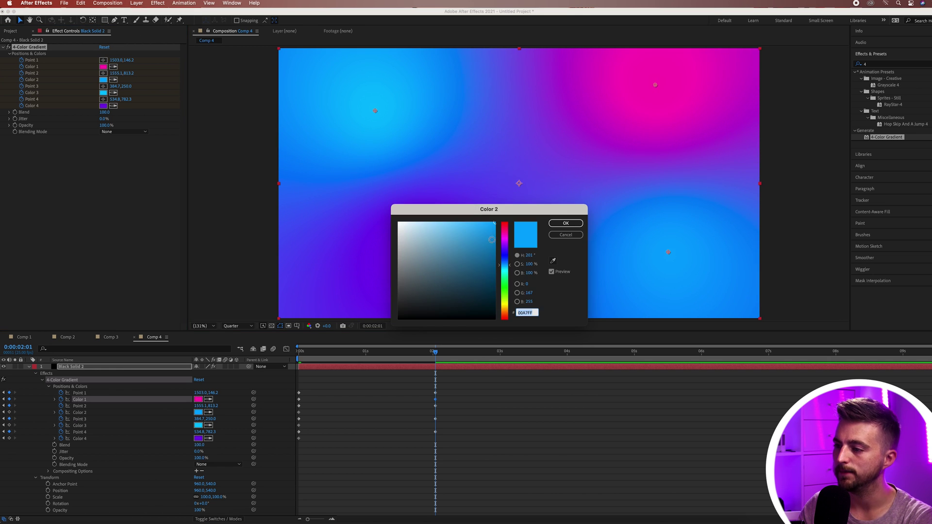
left_click(505, 224)
left_click(566, 224)
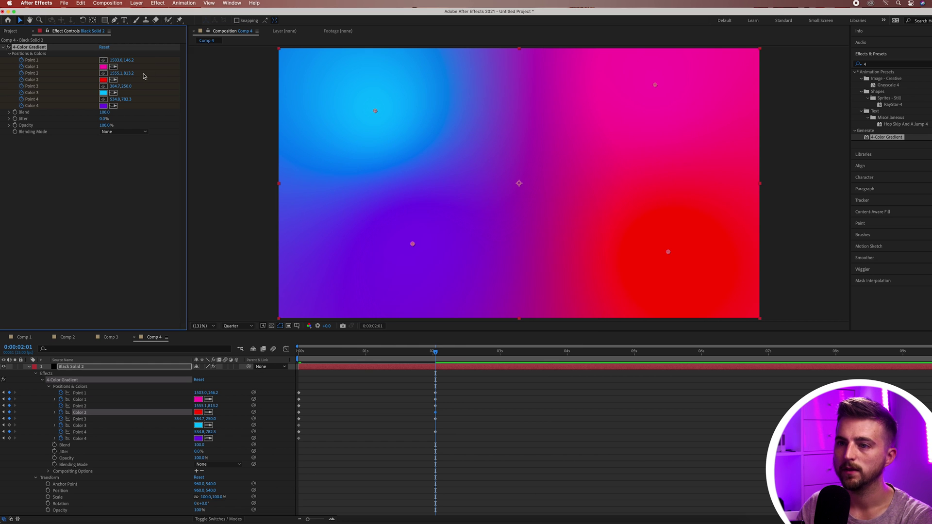
- At 0:00:02:01, change Color 3 to magenta, about FF00F9, and Color 4 to a lighter blue-violet
left_click(103, 93)
left_click_drag(500, 263, 504, 240)
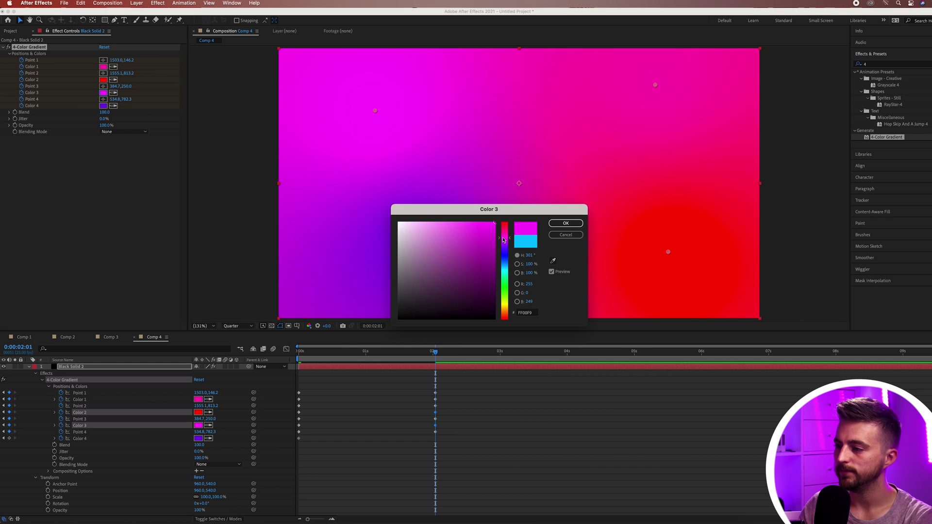
left_click(566, 223)
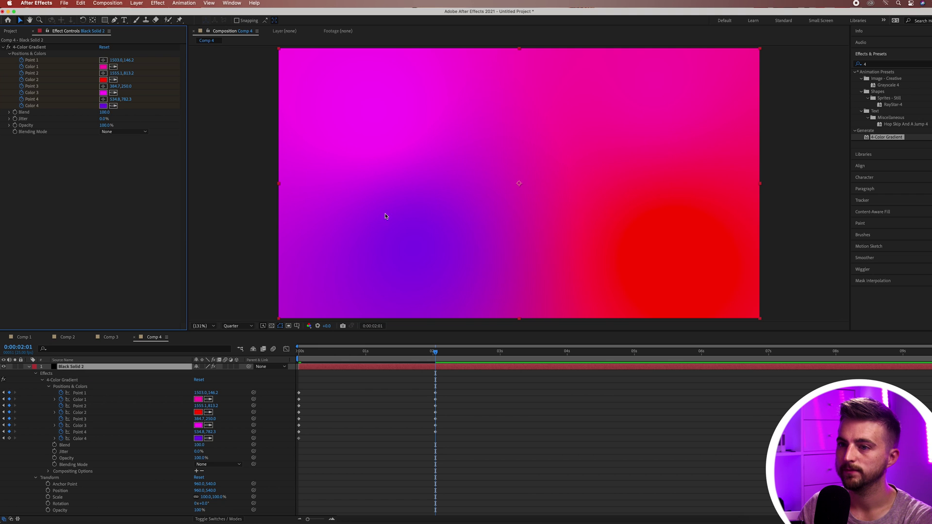
left_click(103, 106)
mouse_move(498, 255)
left_mouse_down()
mouse_move(464, 225)
mouse_move(503, 239)
mouse_move(504, 262)
mouse_move(505, 245)
left_mouse_up()
left_click(566, 223)
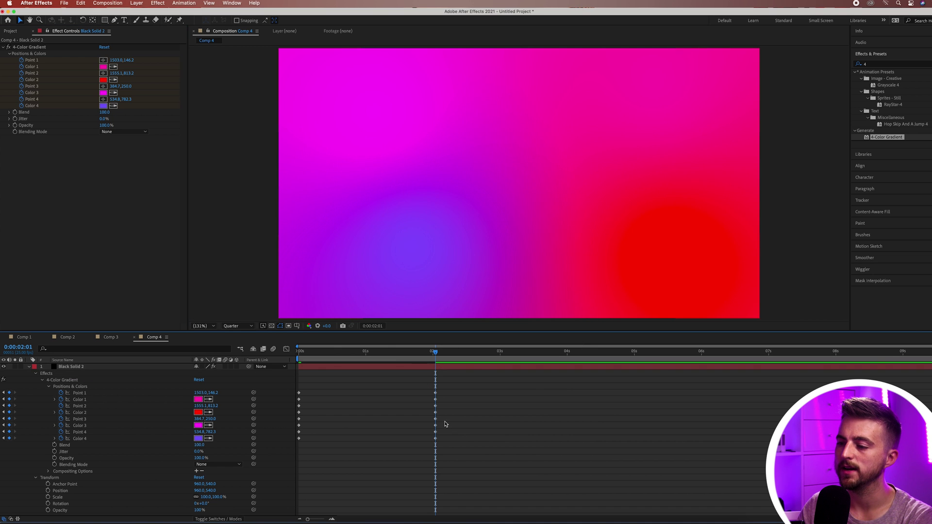
- Preview the gradient animation from the beginning to check the position and color changes
left_click_drag(427, 356, 298, 356)
key("space")
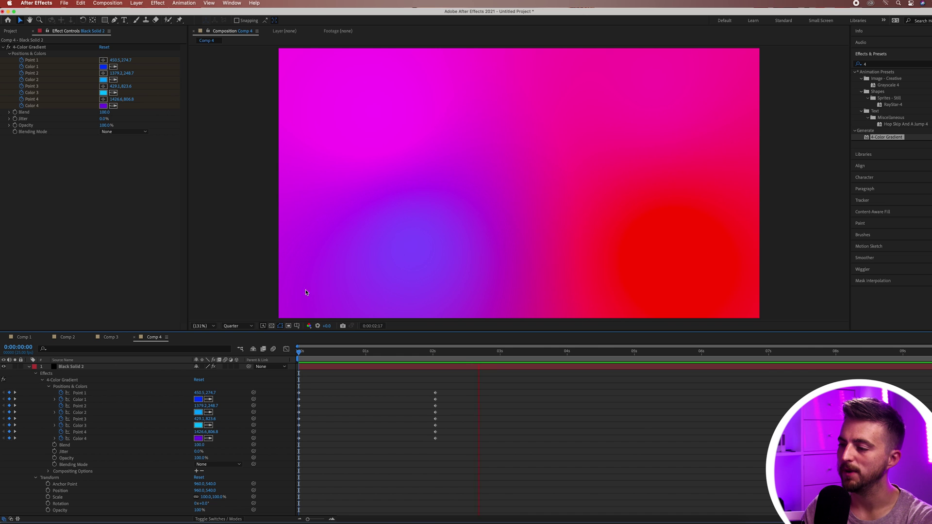
key("space")
key("space")
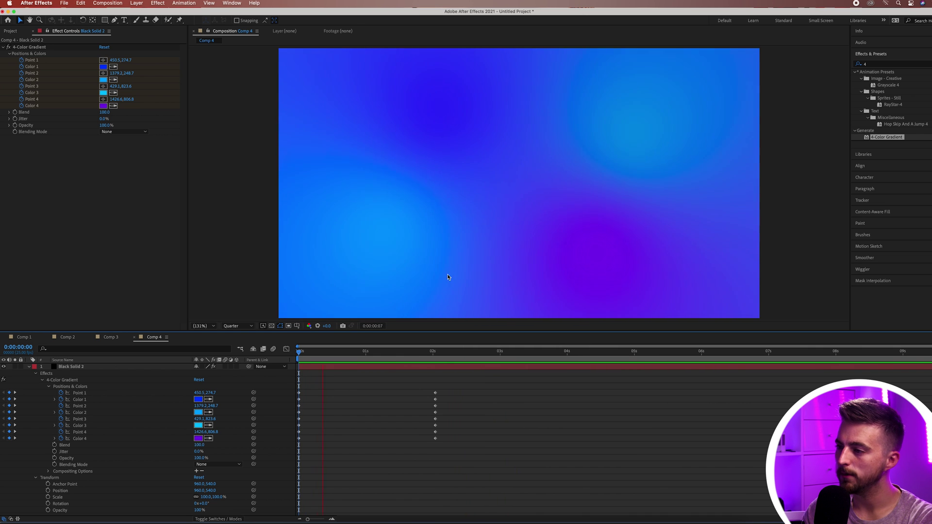
key("space")
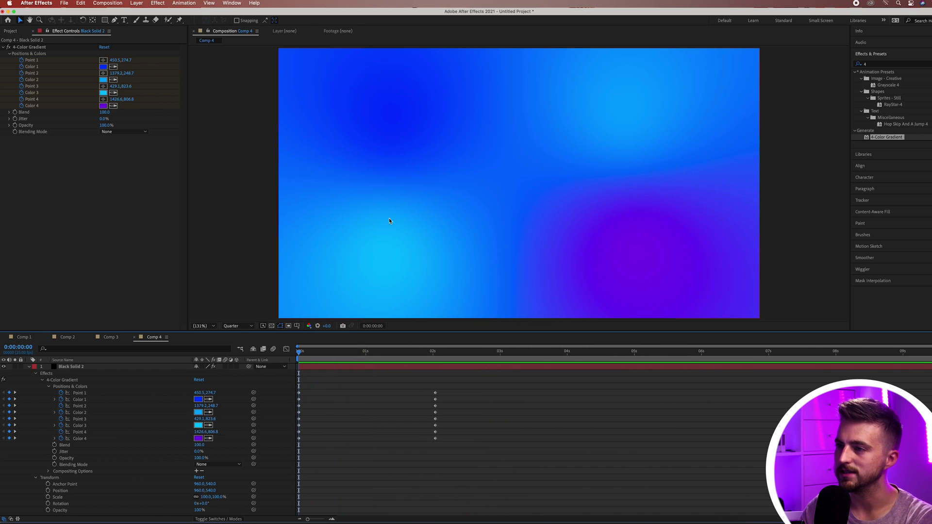
key("space")
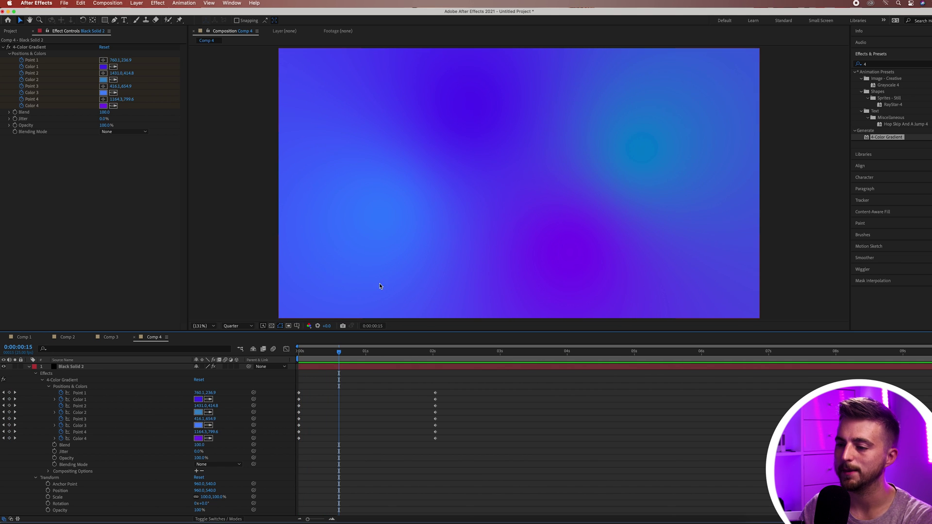
- Set the gradient's Blend to 206 and preview the animation from the start
left_click_drag(335, 357, 293, 358)
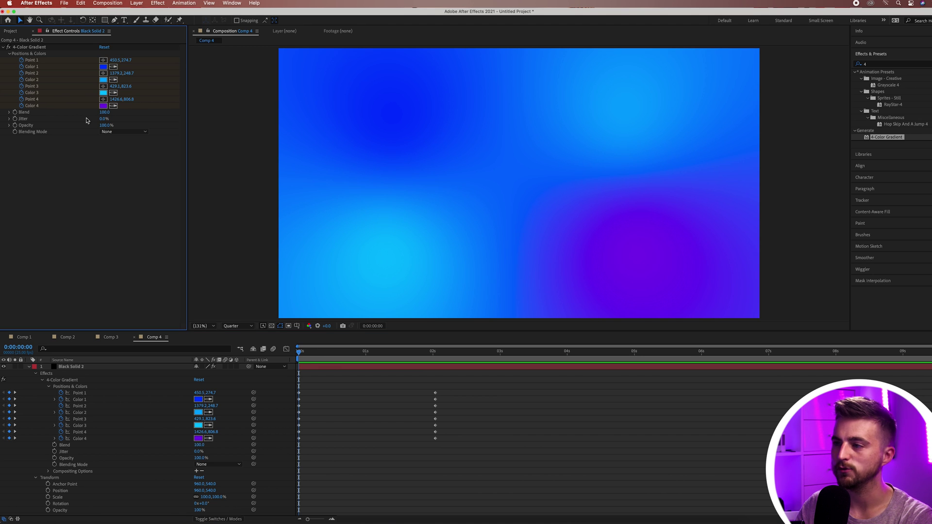
left_click_drag(105, 112, 152, 112)
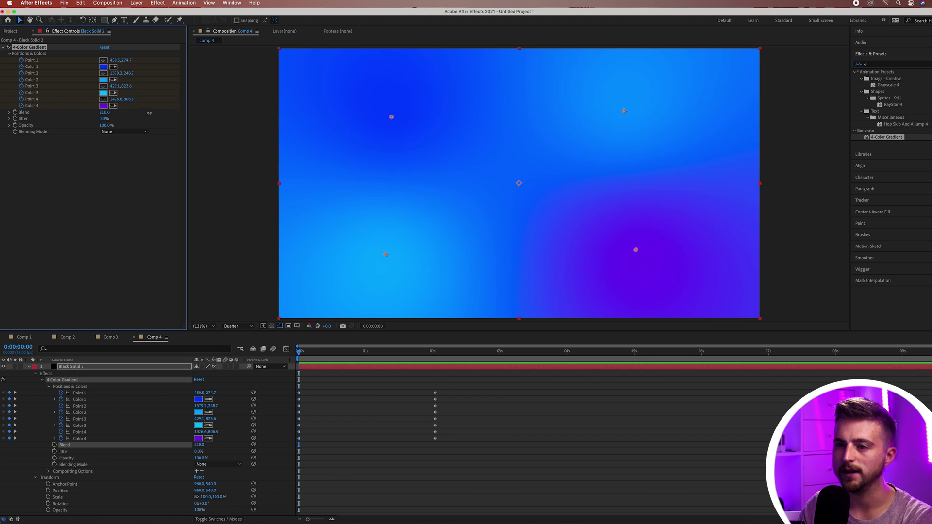
left_click(47, 344)
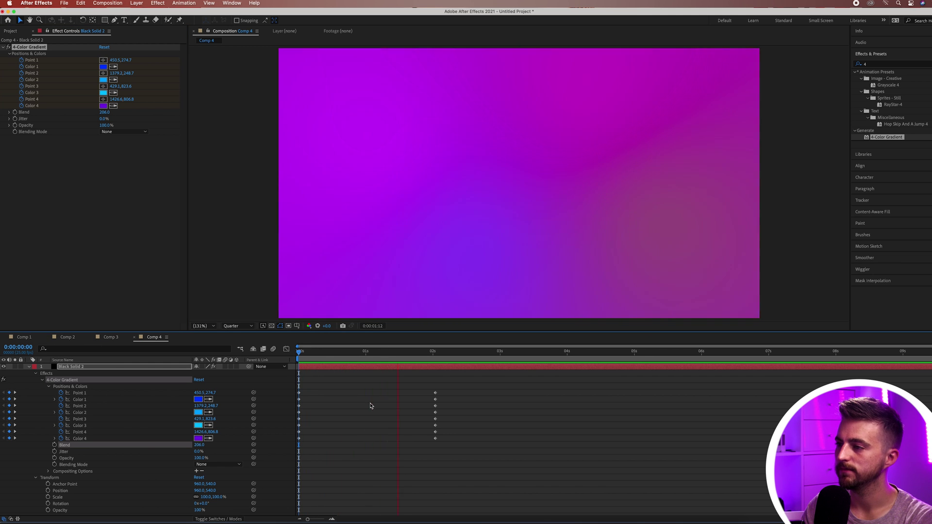
key("space")
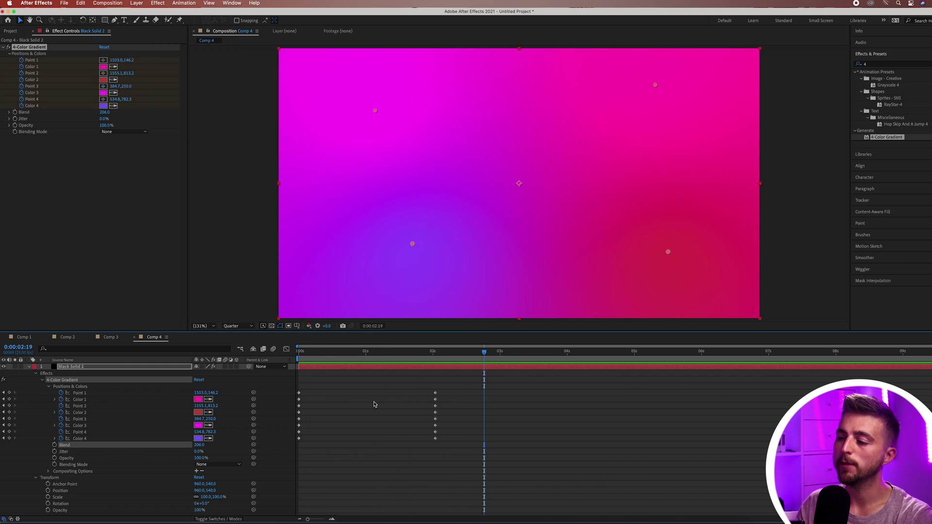
key("Home")
key("space")
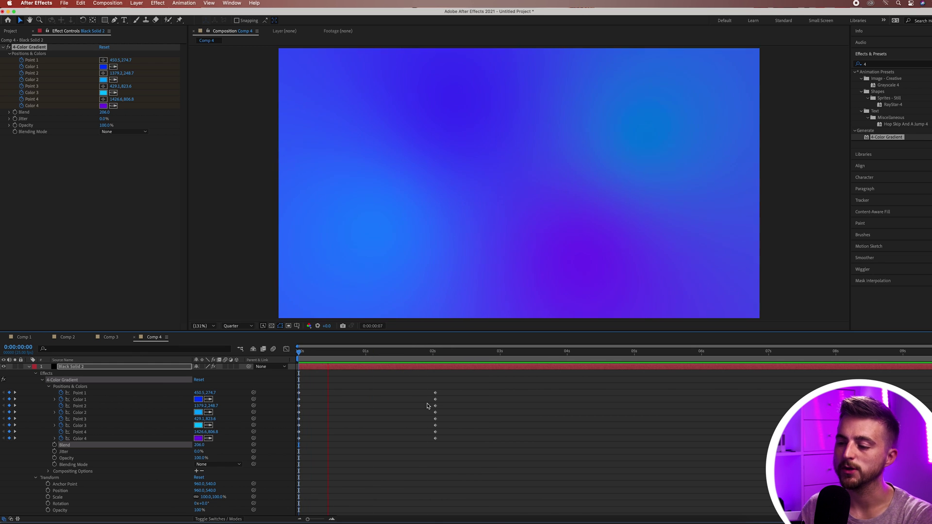
key("space")
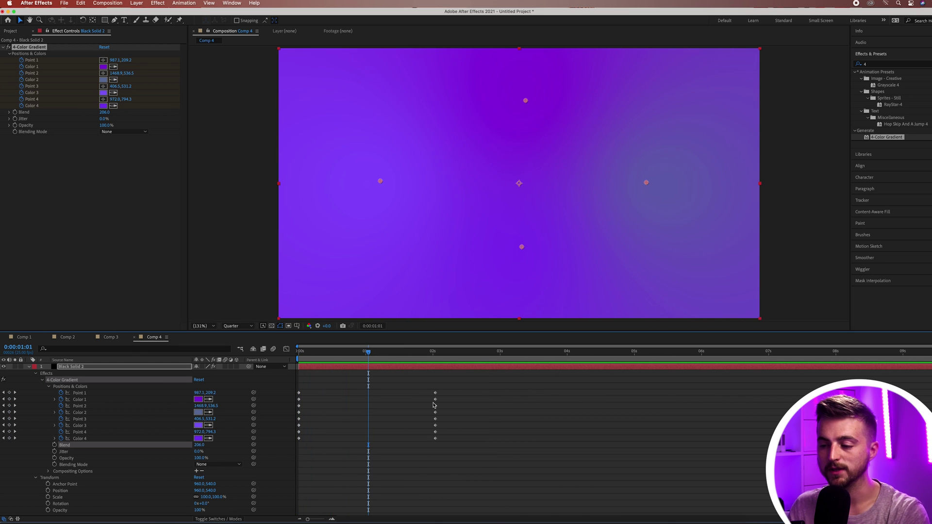
- Copy all gradient position and color keyframes, paste them at 0:00:04:02, and scrub through the extended animation
left_click_drag(481, 386, 273, 467)
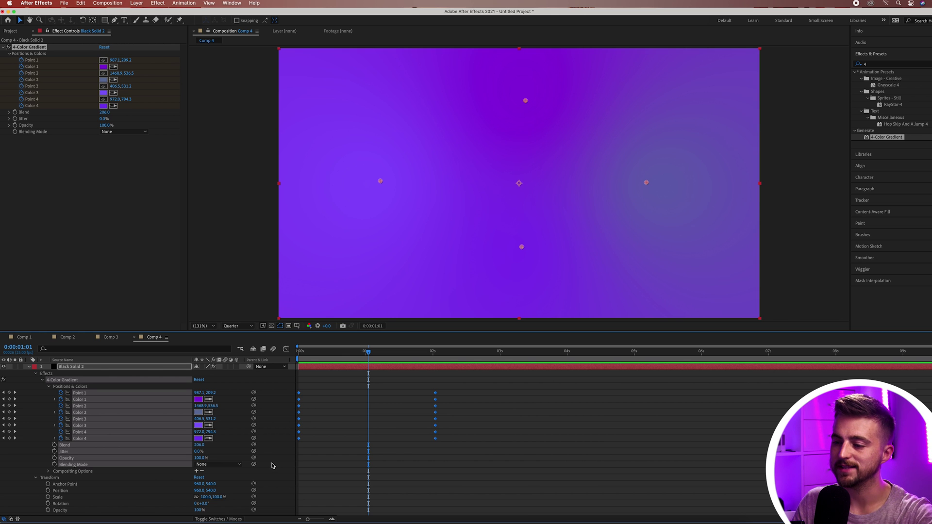
left_click_drag(435, 358, 573, 361)
key("super+v")
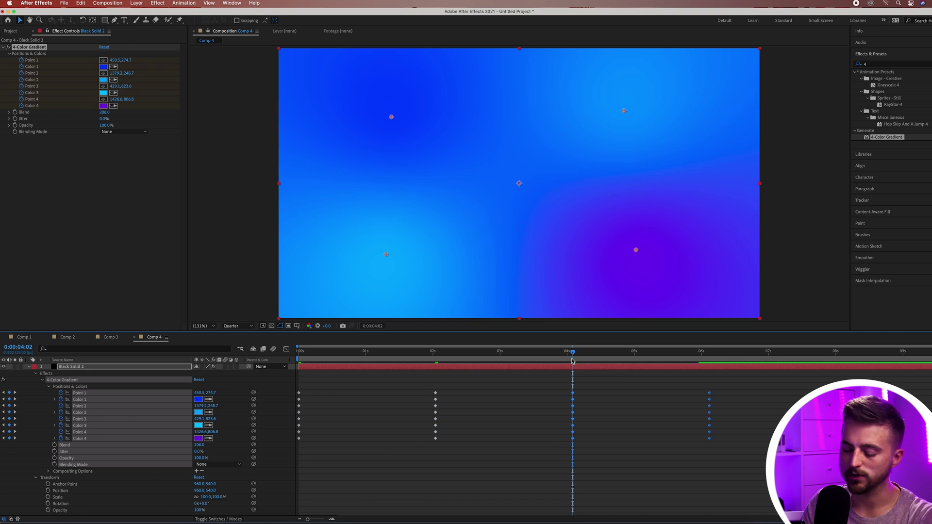
left_click(839, 359)
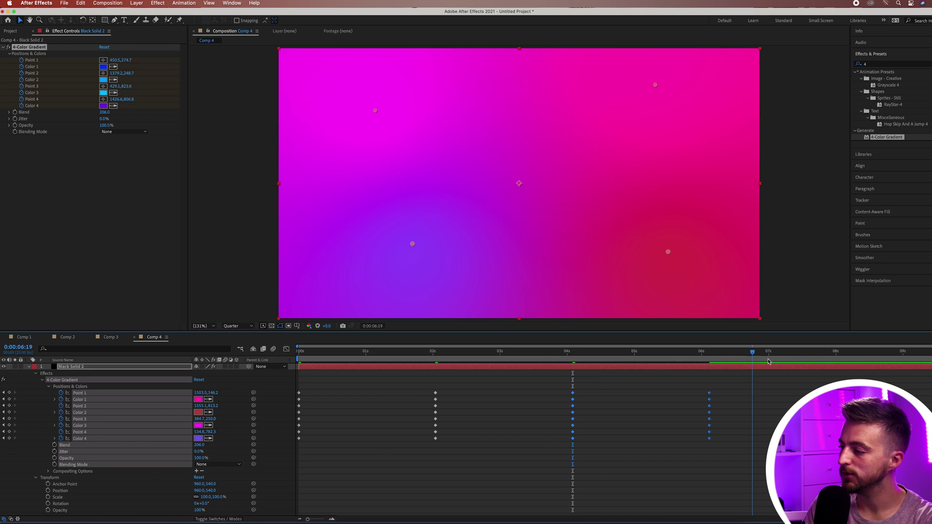
left_click_drag(839, 359, 290, 359)
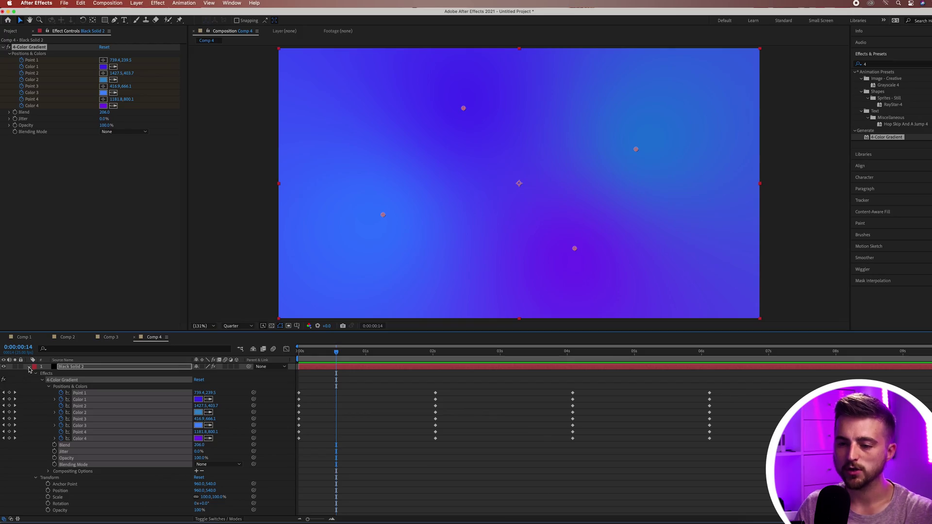
- Collapse the gradient solid's properties and add a new adjustment layer above it
left_click(30, 367)
left_click(66, 369)
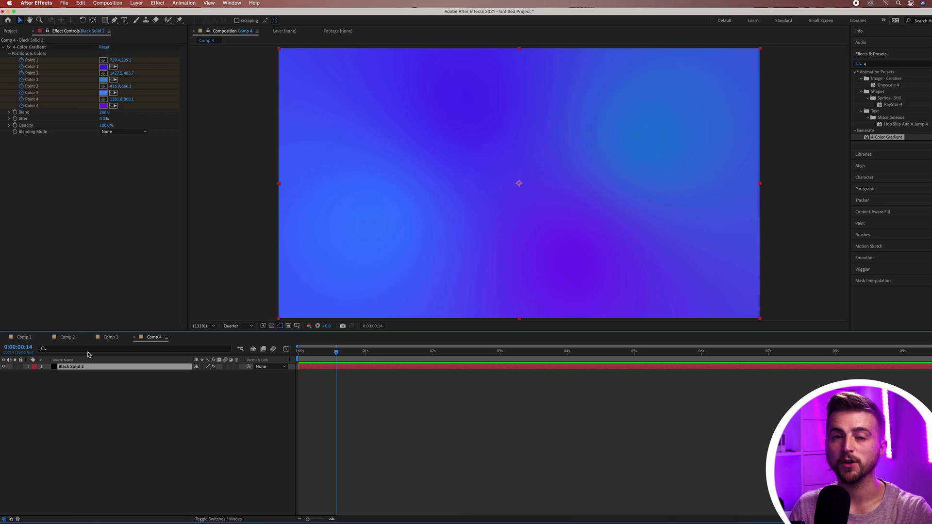
left_click(166, 391)
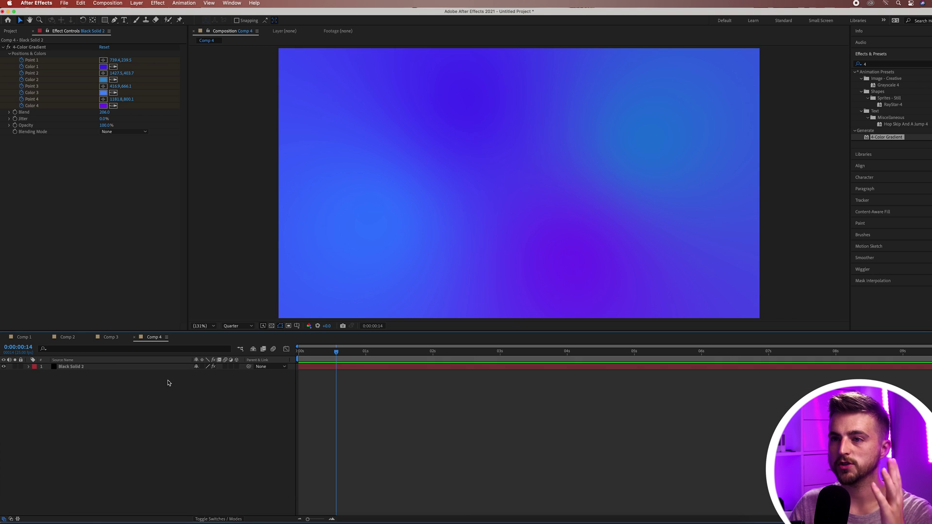
left_click(137, 4)
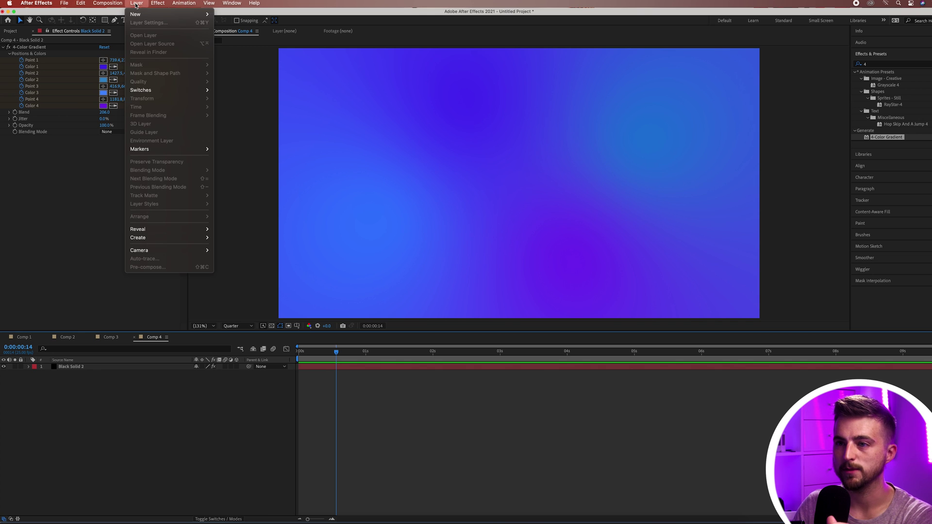
mouse_move(141, 15)
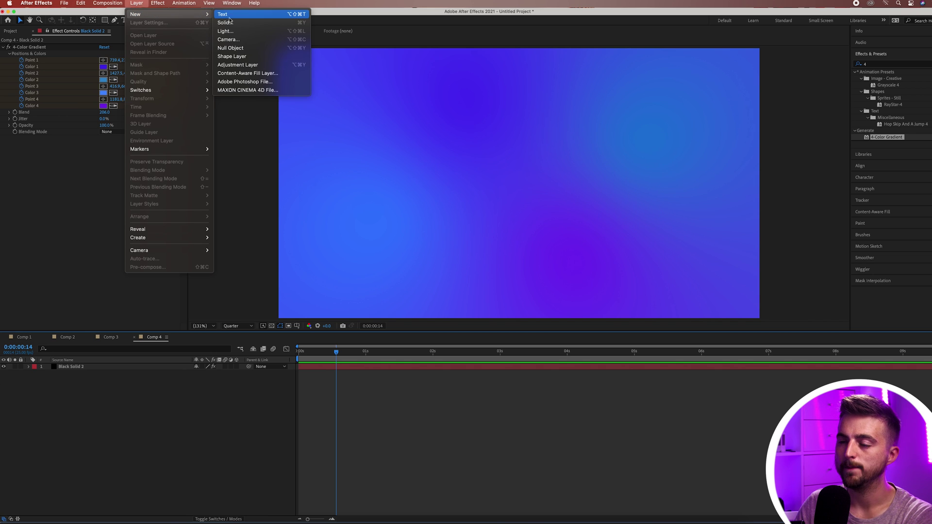
left_click(253, 66)
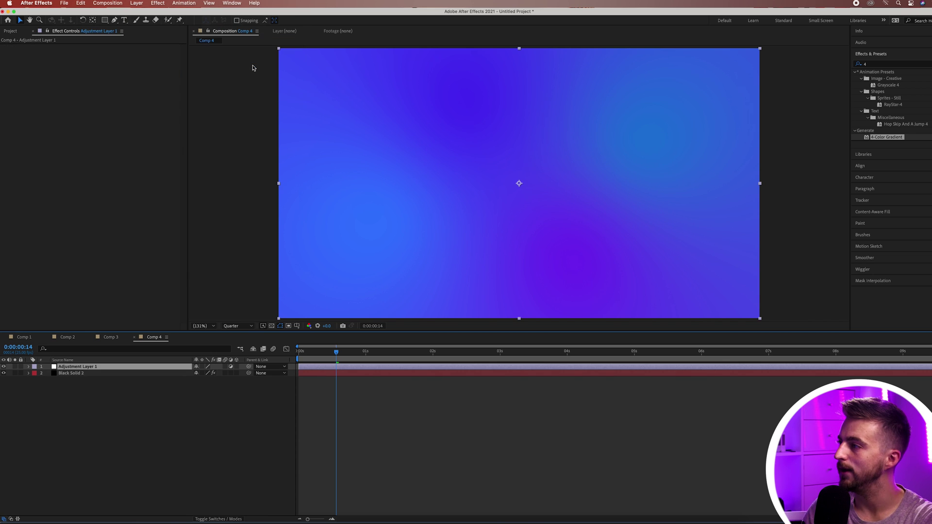
- Find the CC Smear effect and apply it to the adjustment layer
left_click(882, 65)
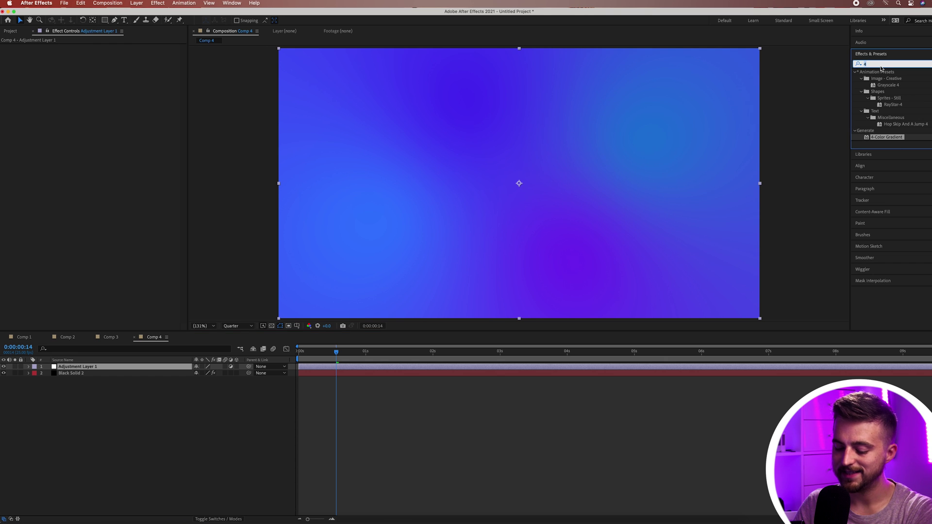
type("cc smear")
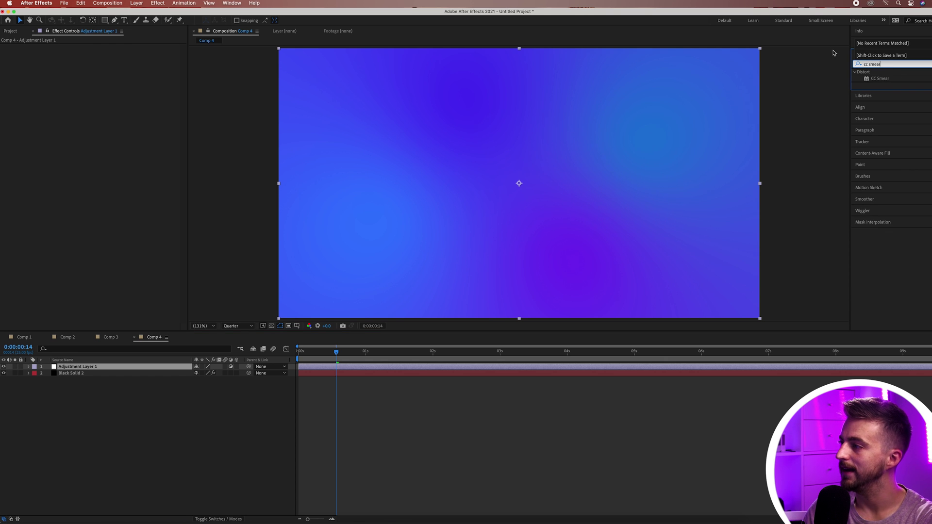
left_click(879, 80)
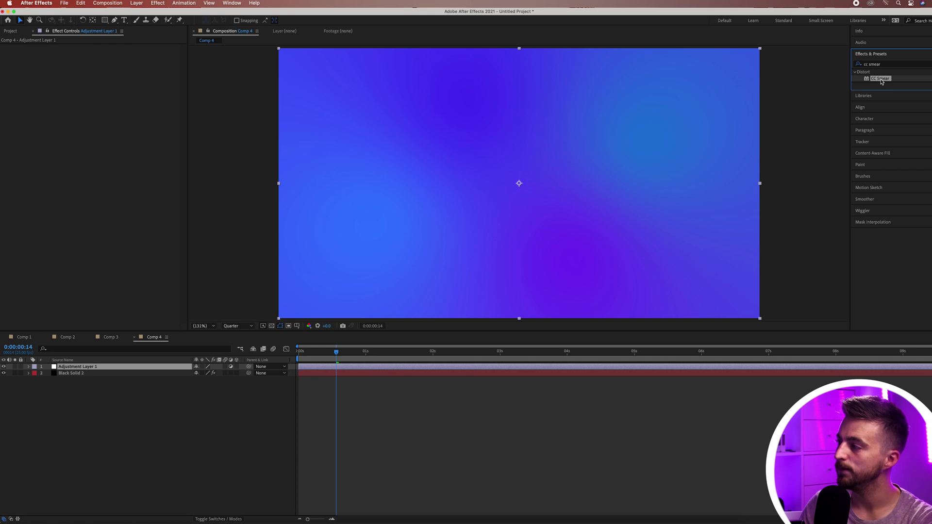
left_click_drag(880, 81, 102, 368)
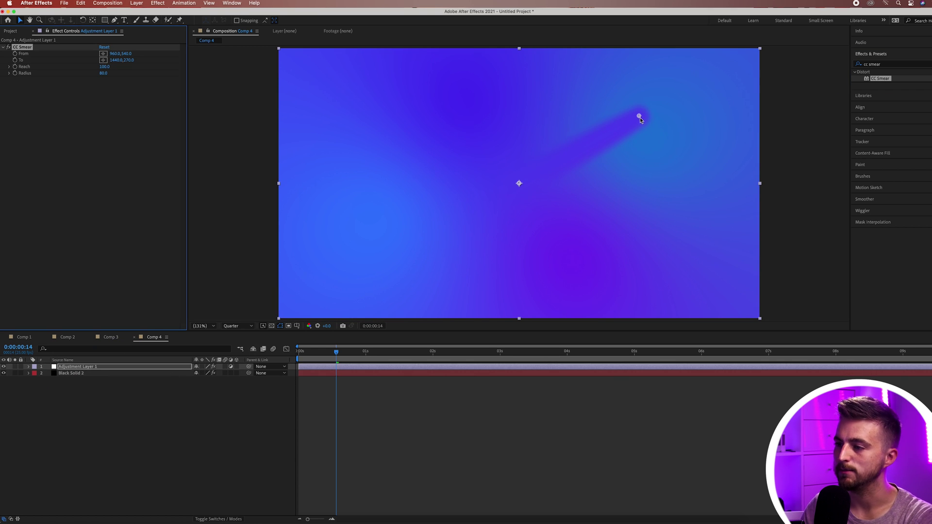
- Set CC Smear's From to about 226, 854, To to about 1372, 358, Reach to 121 and Radius to 930, and preview
left_click(102, 53)
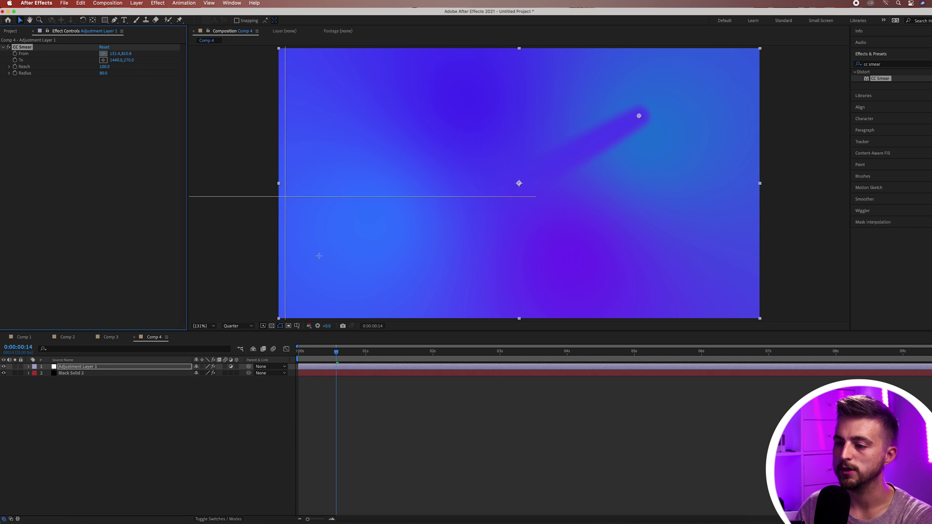
left_click(335, 263)
left_click(103, 60)
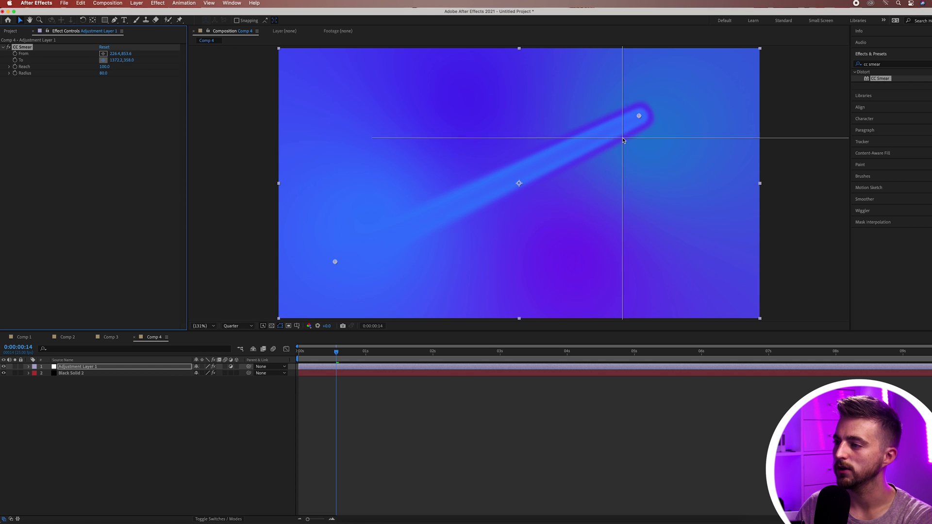
left_click(622, 138)
mouse_move(109, 67)
left_mouse_down()
mouse_move(122, 66)
mouse_move(78, 68)
mouse_move(397, 57)
mouse_move(873, 106)
left_mouse_up()
left_click(373, 406)
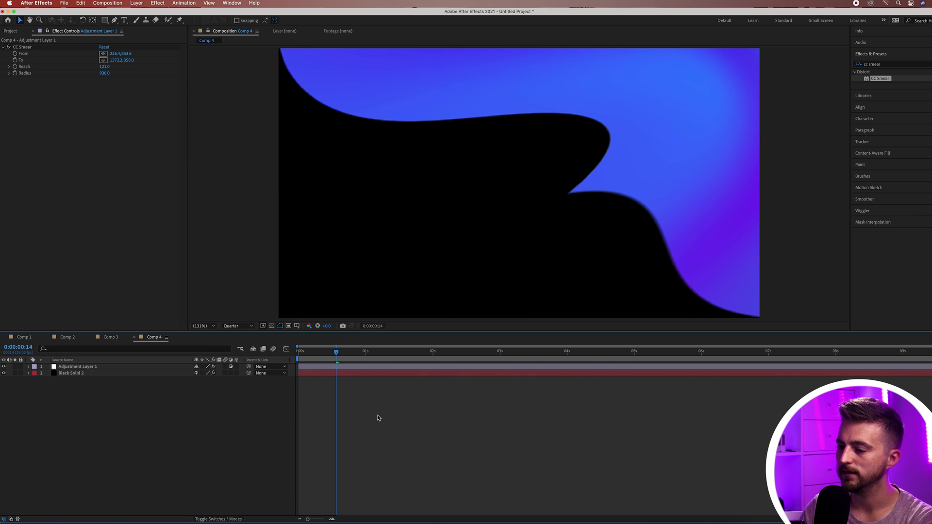
key("space")
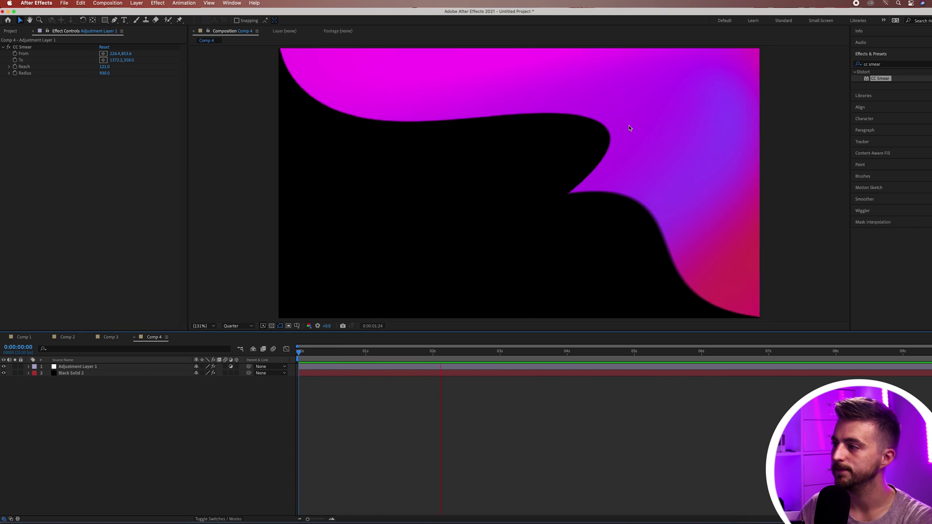
key("space")
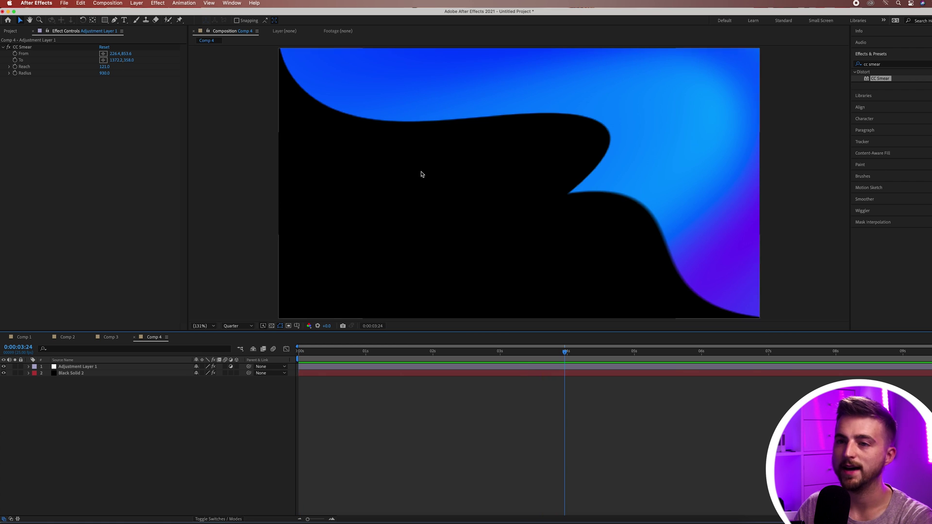
- Add a second CC Smear with From near the upper left, To at about 1557, 867 and Radius 370, and preview it
mouse_move(880, 81)
left_mouse_down()
mouse_move(389, 291)
mouse_move(78, 368)
left_mouse_up()
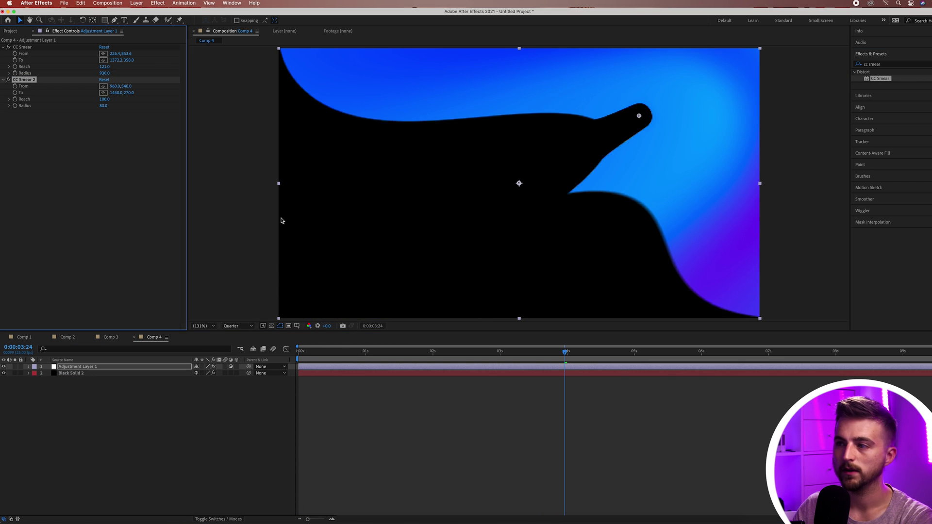
left_click(639, 118)
left_click(103, 86)
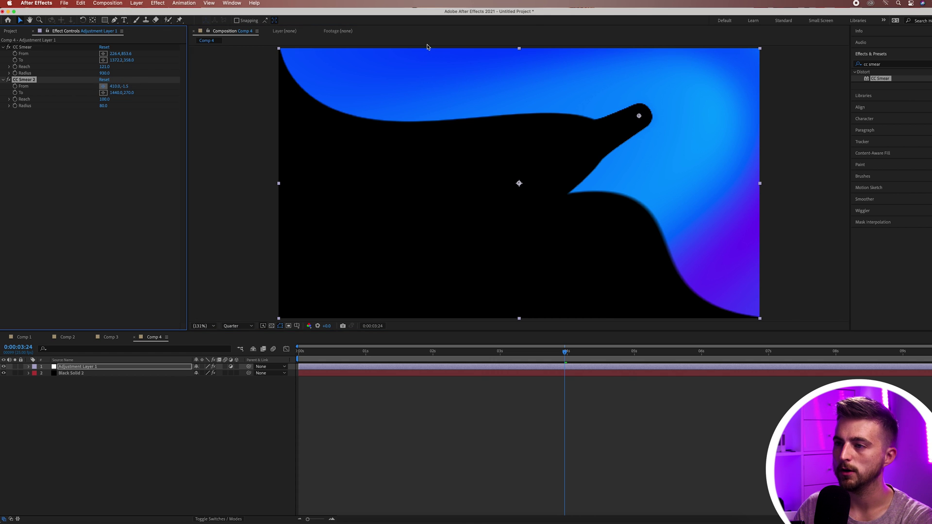
left_click(343, 70)
left_click(103, 92)
left_click_drag(601, 238, 669, 265)
mouse_move(103, 105)
left_mouse_down()
mouse_move(254, 103)
mouse_move(209, 103)
mouse_move(344, 183)
left_mouse_up()
key("space")
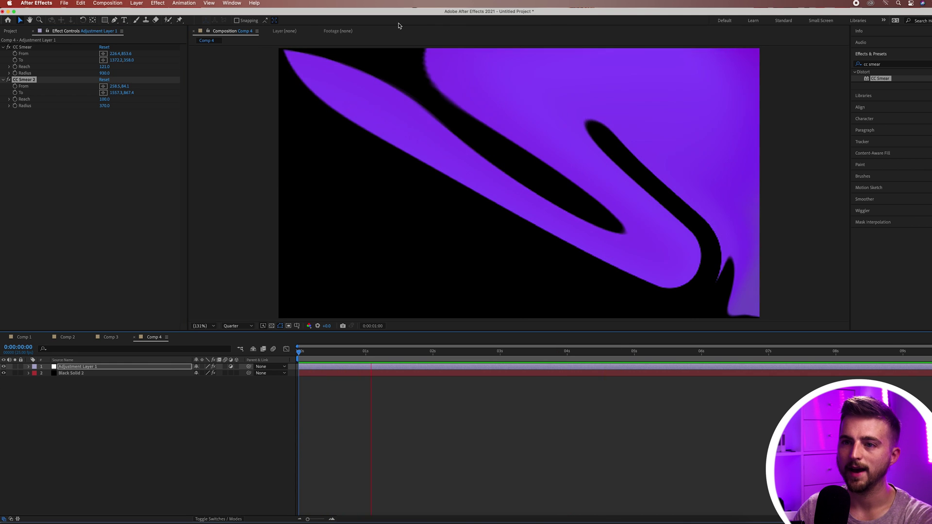
- Move the first CC Smear's From to about 1629, 718 and To to about 291, 318, reposition CC Smear 2's points, and preview
left_click(27, 48)
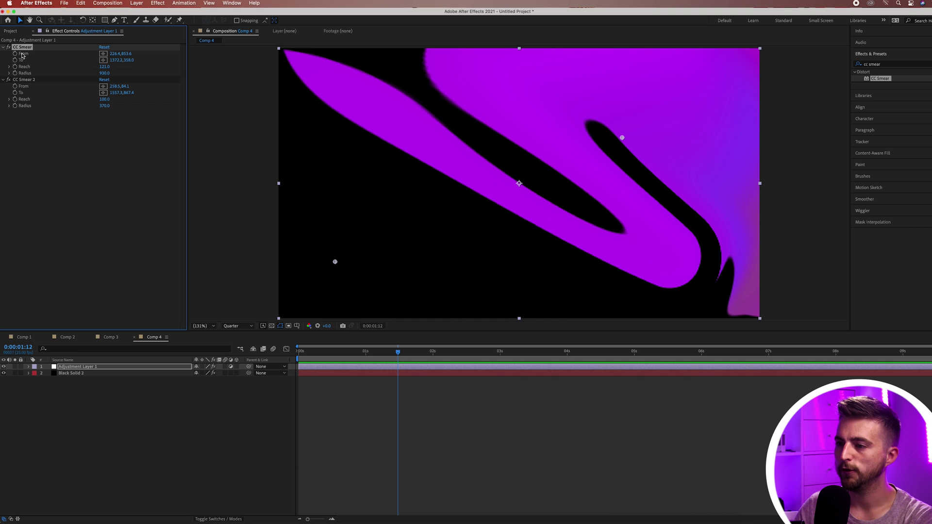
mouse_move(618, 140)
left_mouse_down()
mouse_move(443, 160)
mouse_move(366, 198)
mouse_move(478, 163)
left_mouse_up()
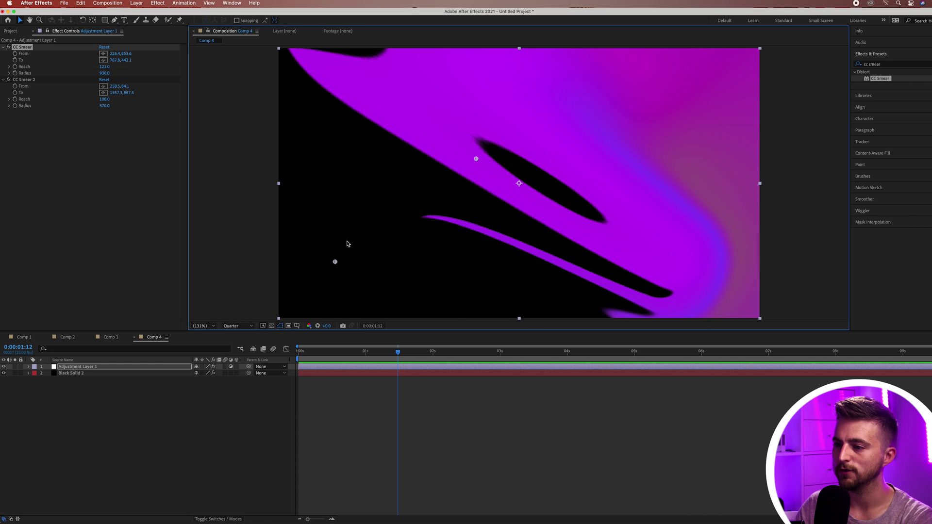
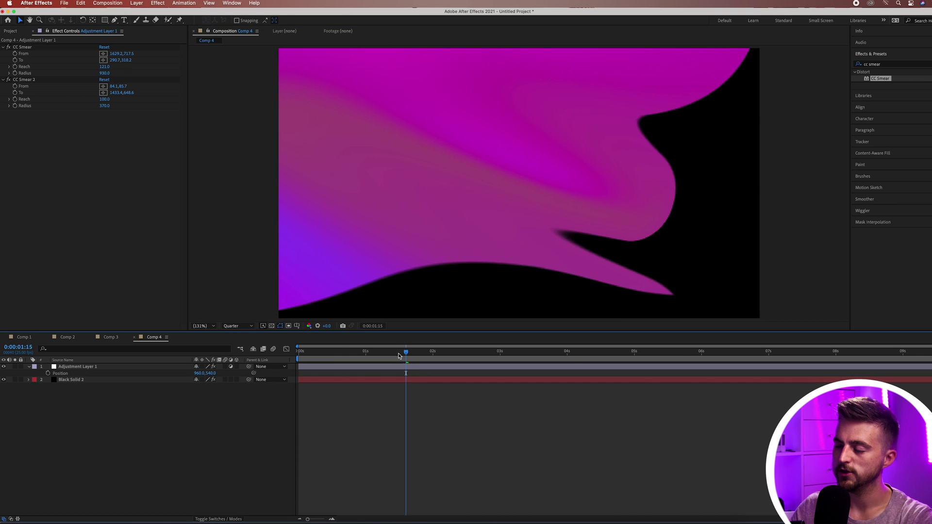
left_click_drag(398, 354, 298, 353)
key("space")
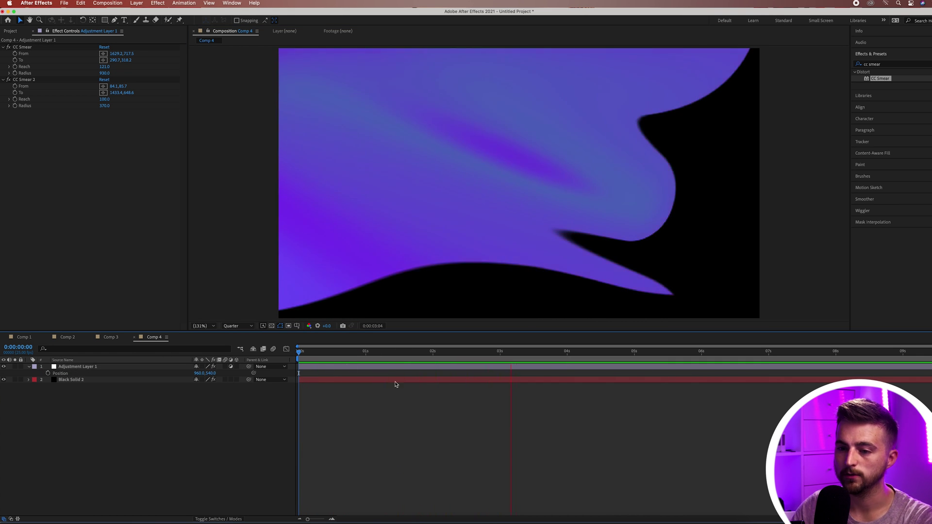
- Toggle the adjustment layer's visibility to compare the gradient with and without the smear effects
left_click(4, 368)
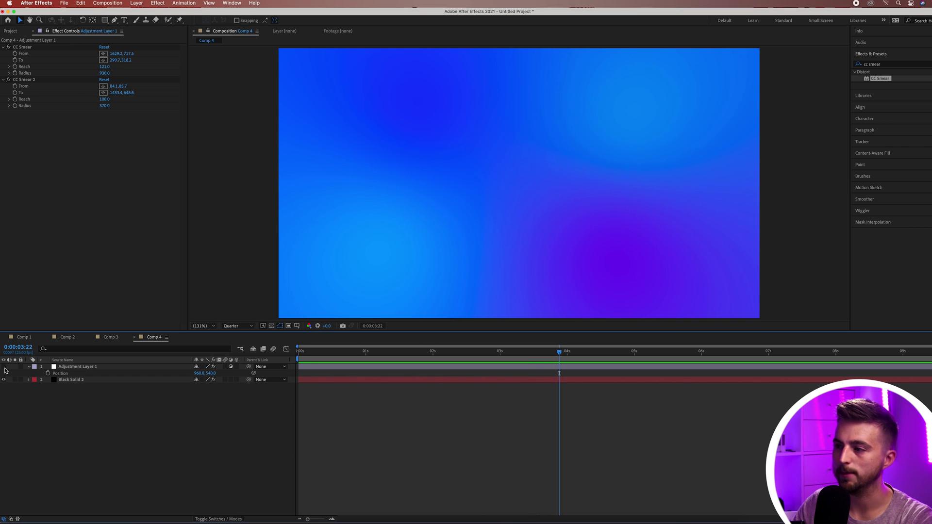
left_click(4, 367)
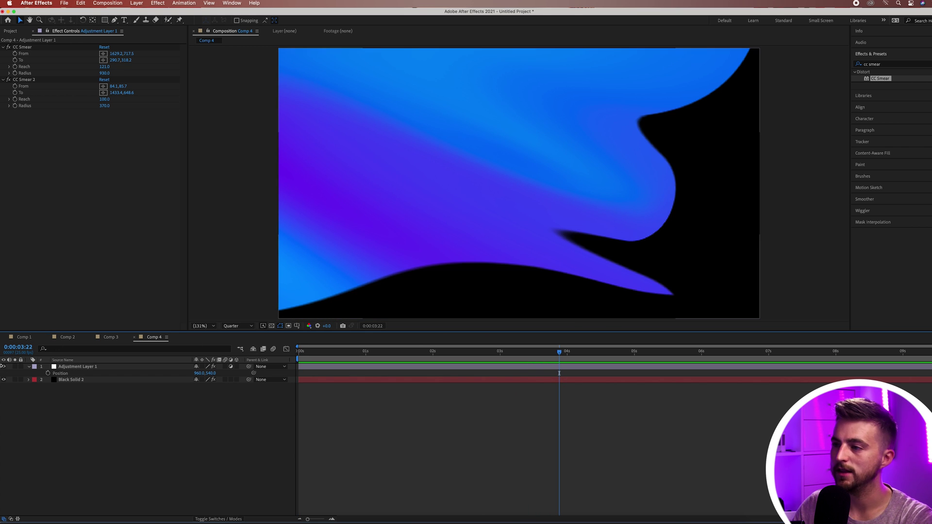
left_click(3, 367)
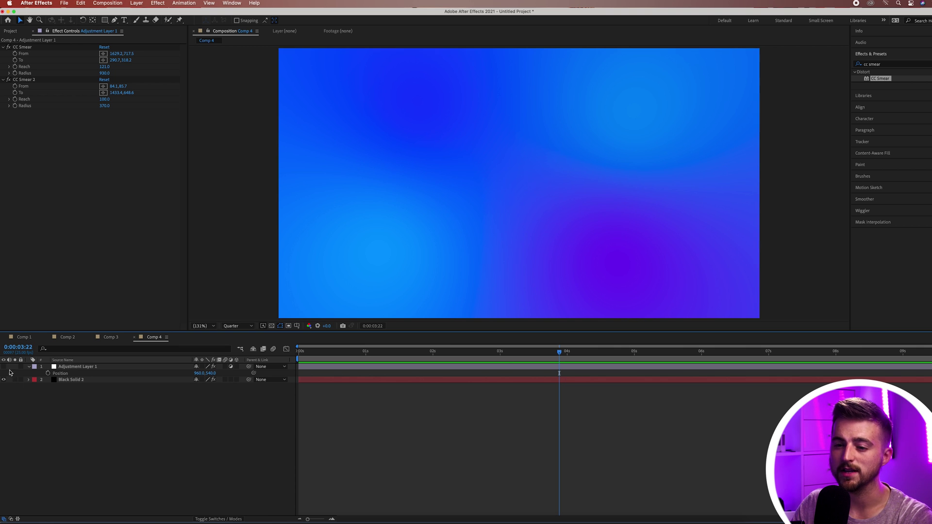
left_click(4, 367)
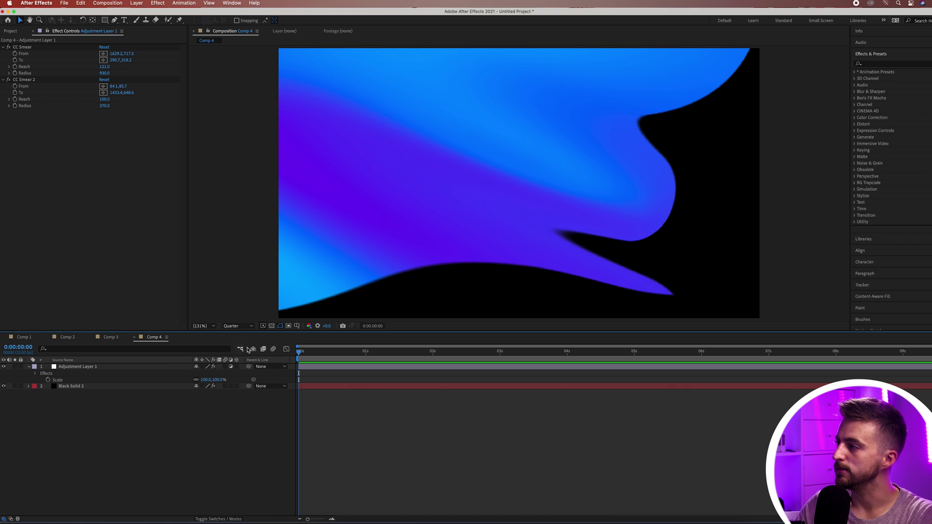
- Find the Turbulent Displace effect, apply it to the adjustment layer, and preview the animation
left_click(889, 63)
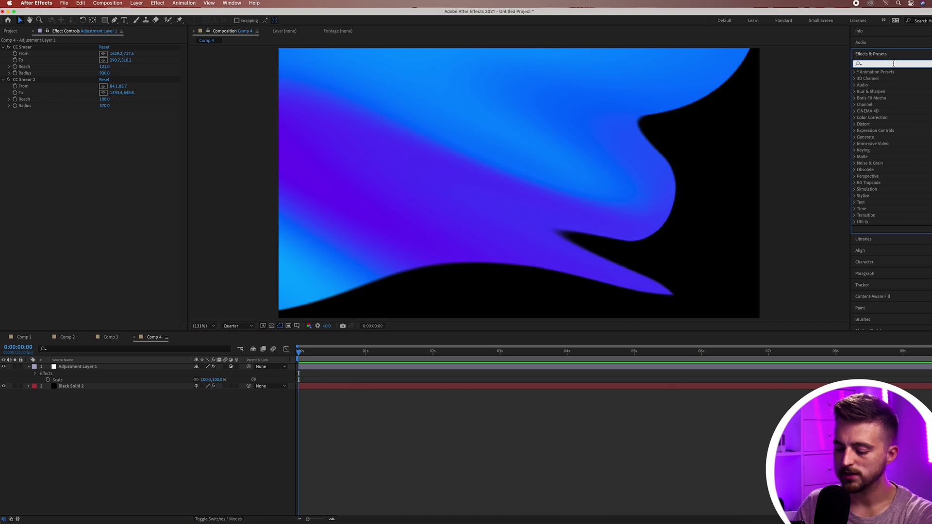
type("turb")
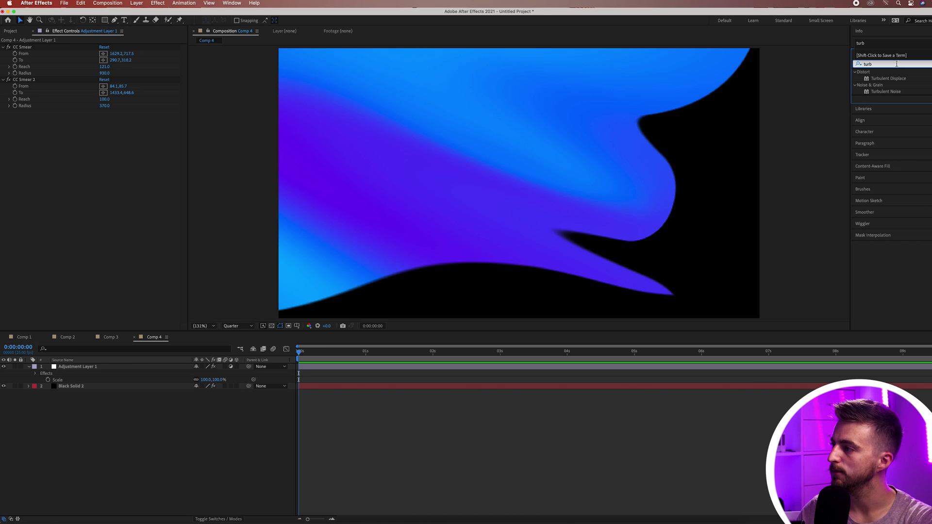
key("Return")
left_click(879, 79)
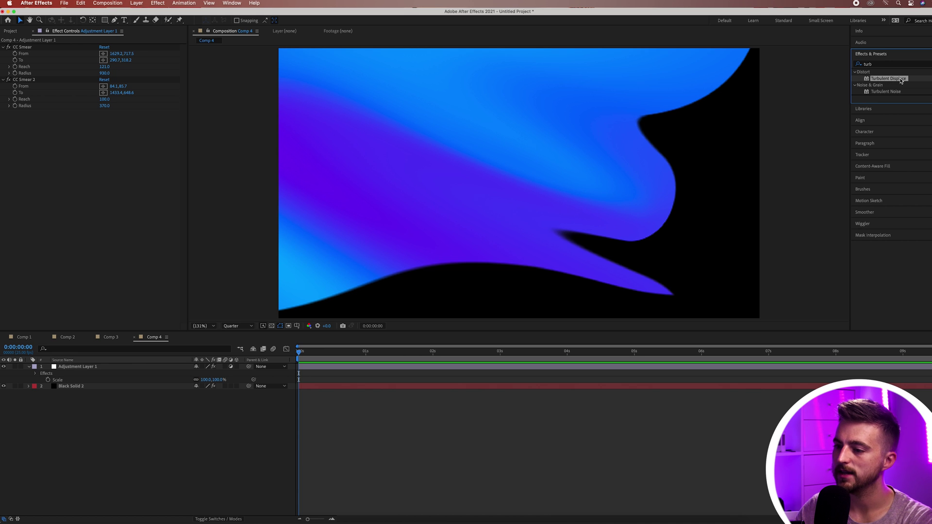
left_click_drag(901, 80, 411, 294)
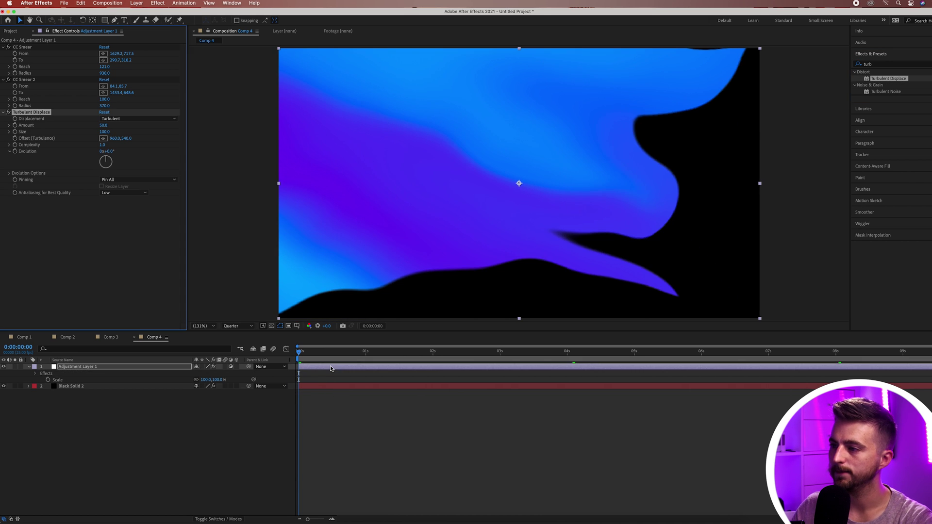
key("space")
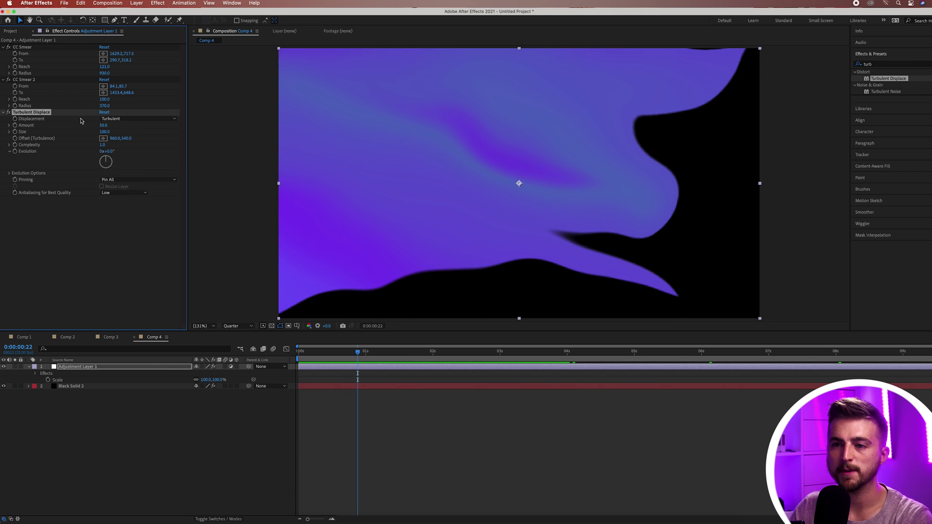
- Set Turbulent Displace to Cross Displacement with Amount 179 and Size 211, and preview the animation
left_click(119, 119)
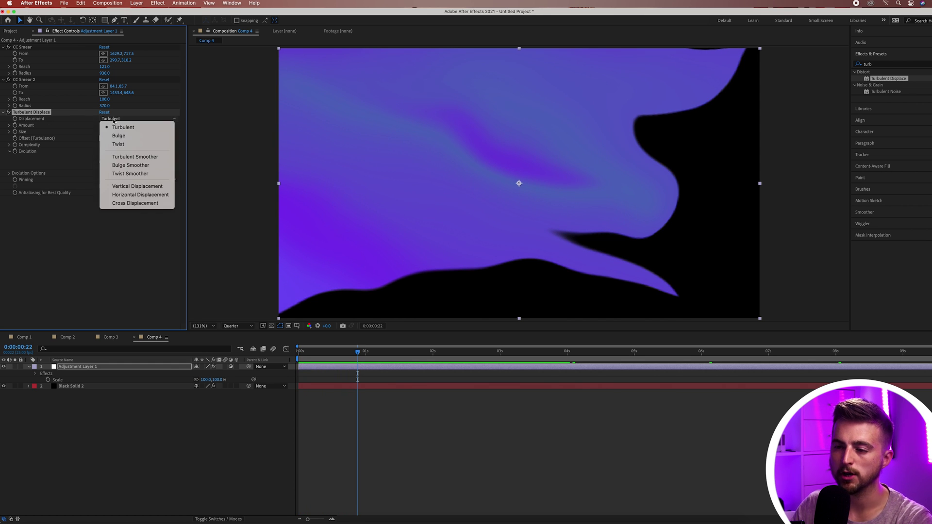
left_click(152, 204)
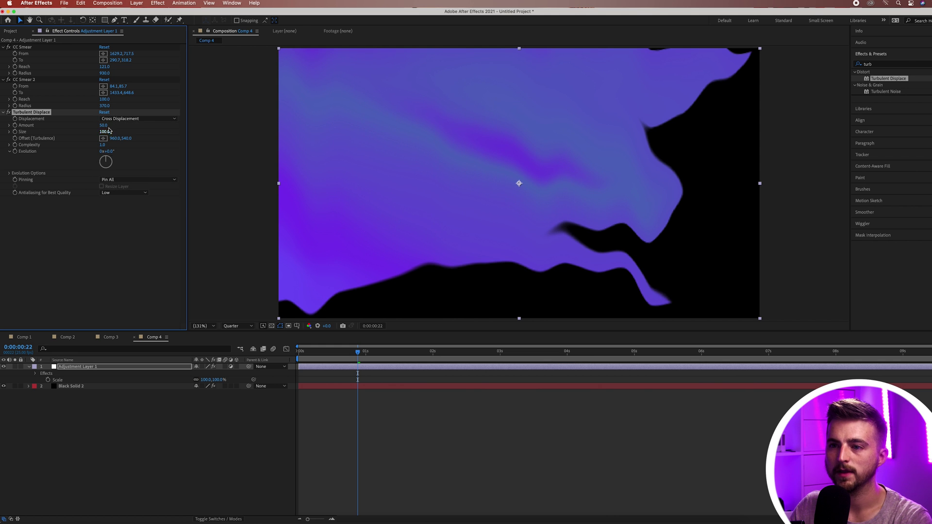
left_click_drag(106, 128, 155, 126)
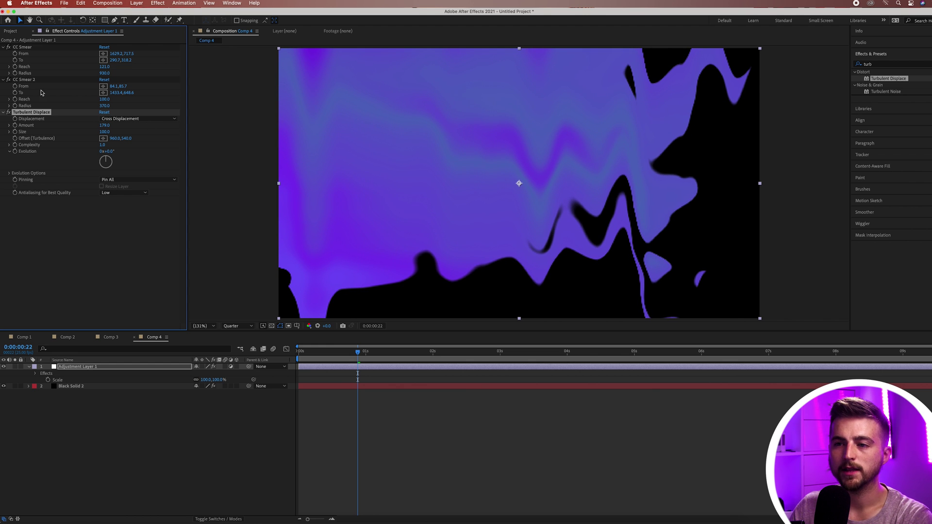
left_click_drag(105, 132, 81, 142)
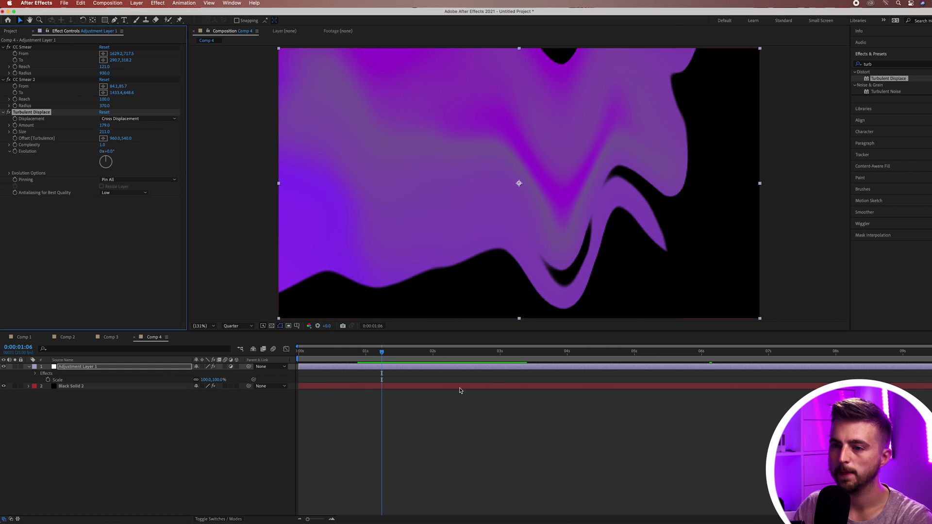
key("space")
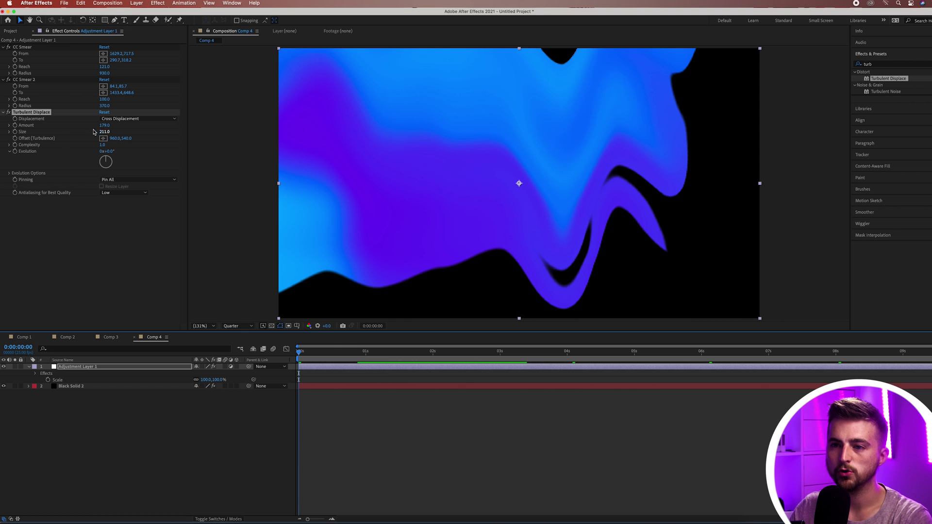
- Try a Turbulent Displace Complexity of 6, preview it, and settle on a Complexity of 2
left_click(43, 145)
left_click_drag(102, 145, 299, 147)
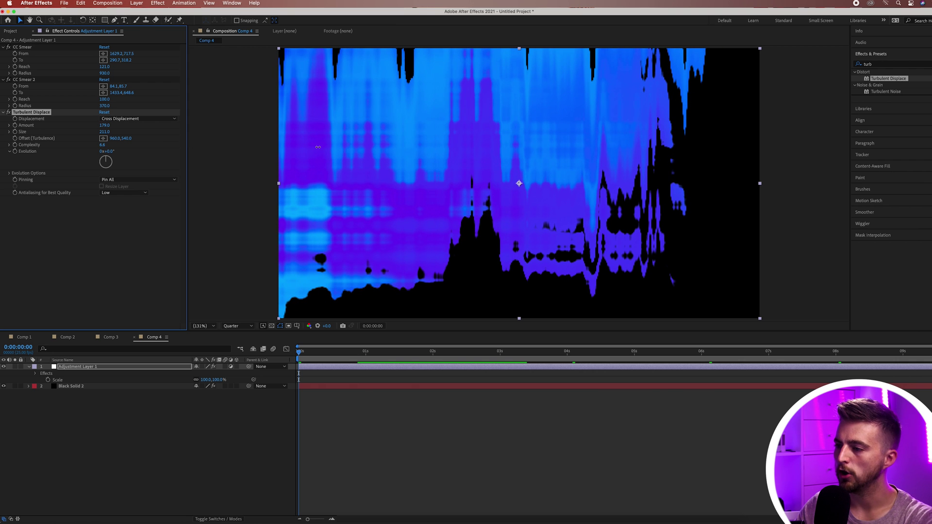
key("space")
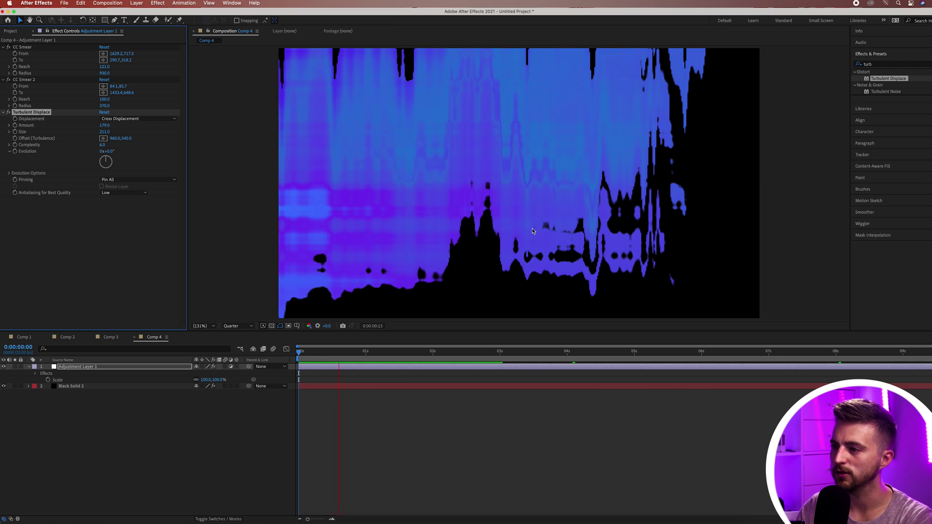
left_click_drag(102, 145, 13, 221)
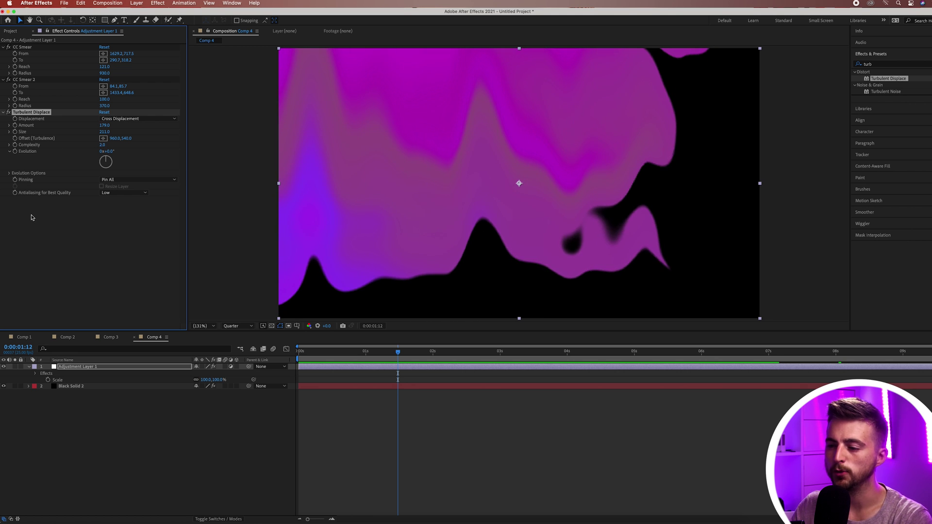
- Keyframe Turbulent Displace's Evolution from 0x+0.0° at the first frame to a higher value at the last frame, and preview
key("Home")
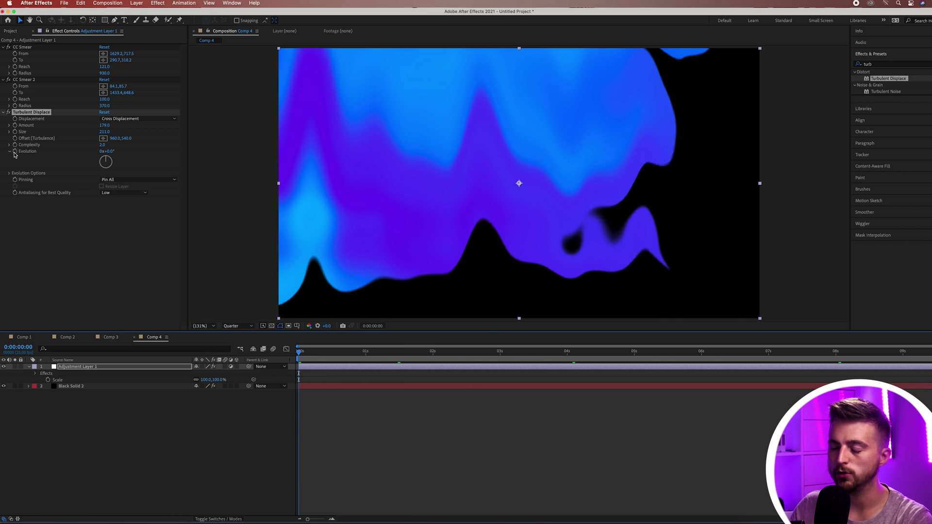
left_click(15, 152)
key("End")
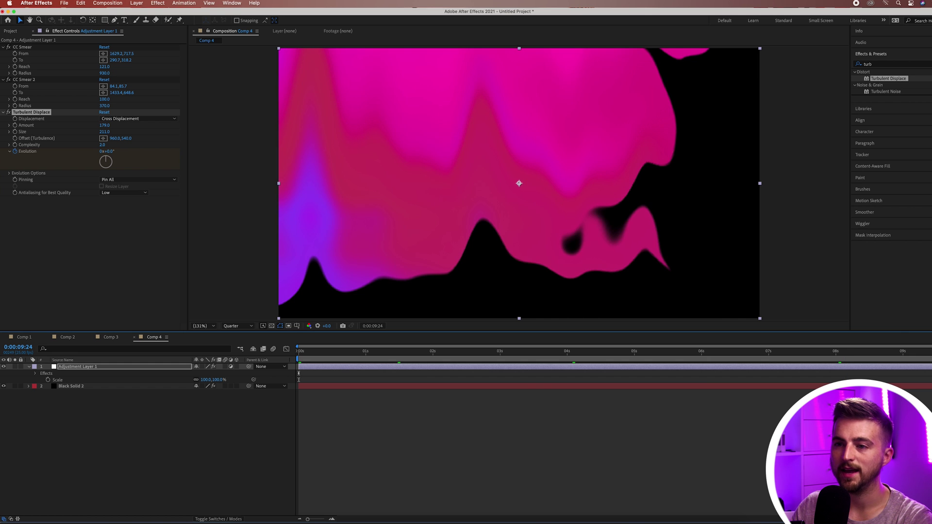
mouse_move(107, 161)
left_mouse_down()
mouse_move(77, 193)
mouse_move(106, 163)
left_mouse_up()
key("Home")
key("space")
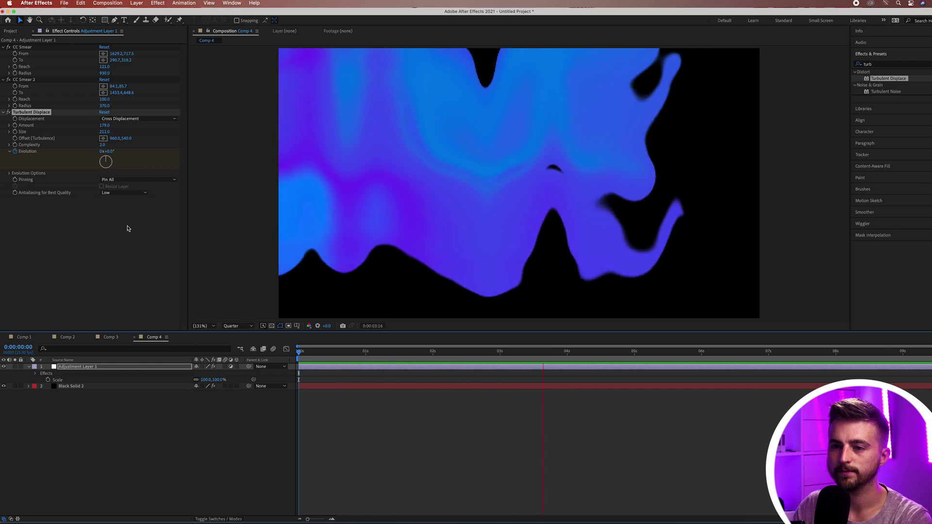
left_click(164, 114)
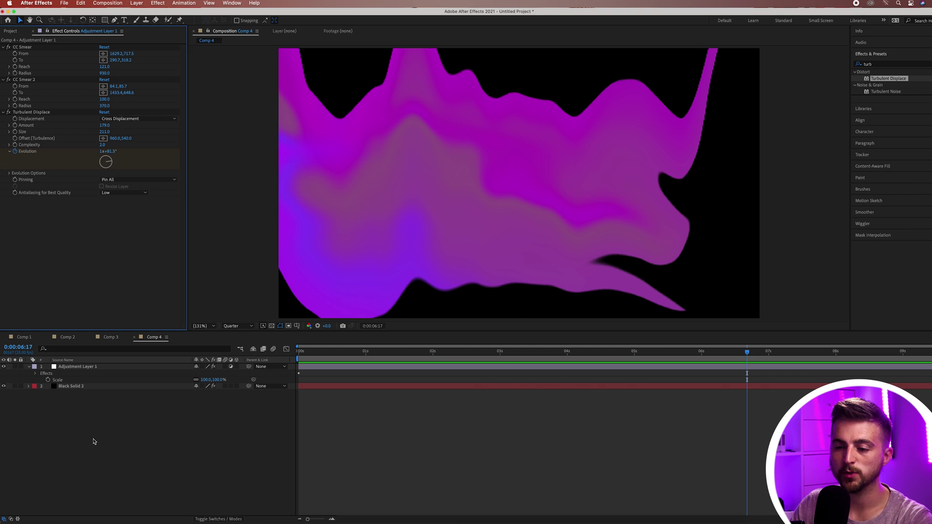
- Duplicate the black gradient solid and pre-compose the copy together with the adjustment layer
left_click(73, 388)
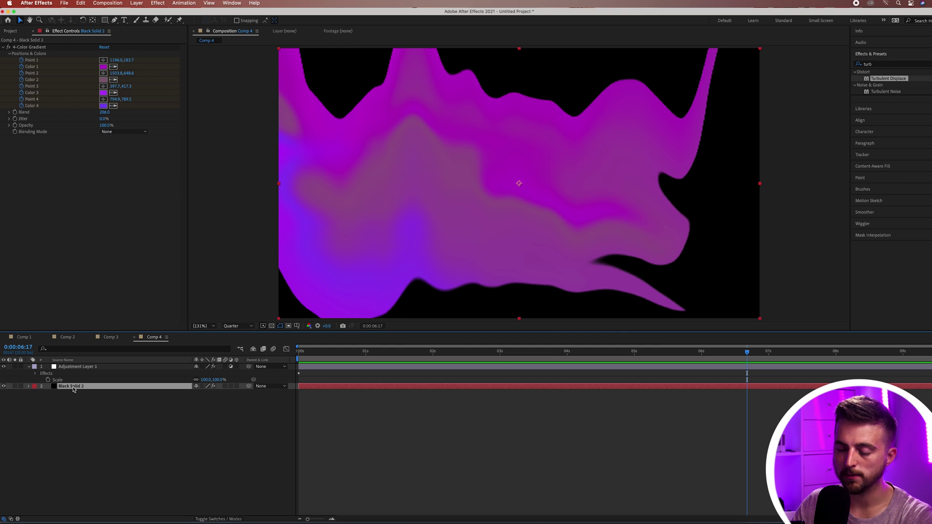
key("super+d")
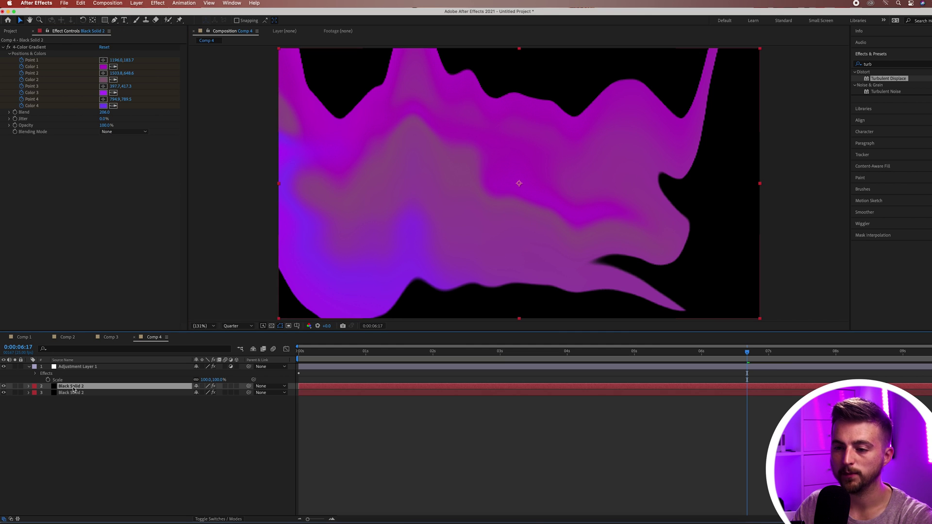
left_click(88, 368, "shift")
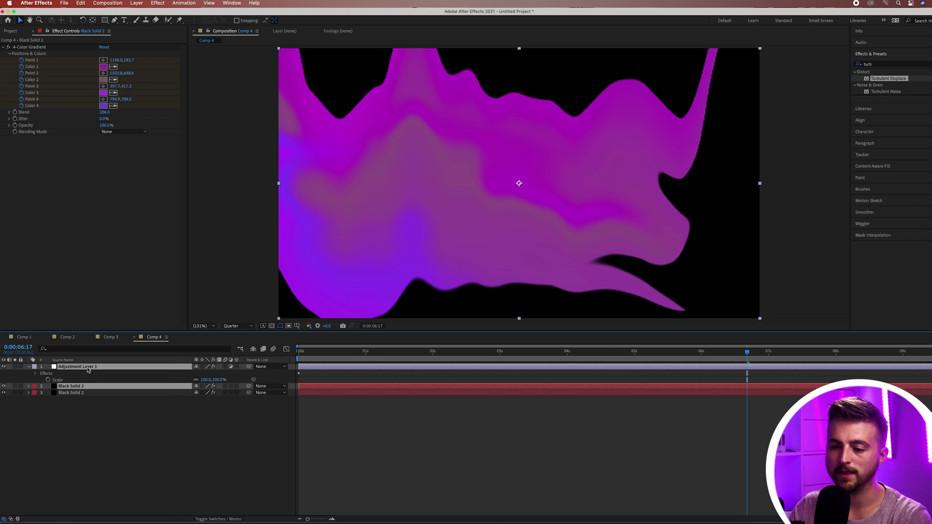
right_click(88, 370)
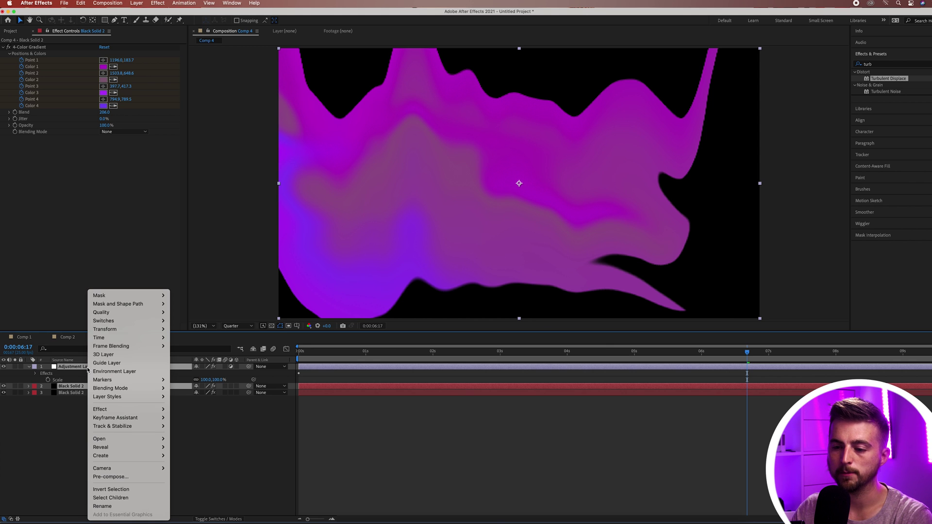
left_click(111, 477)
key("Return")
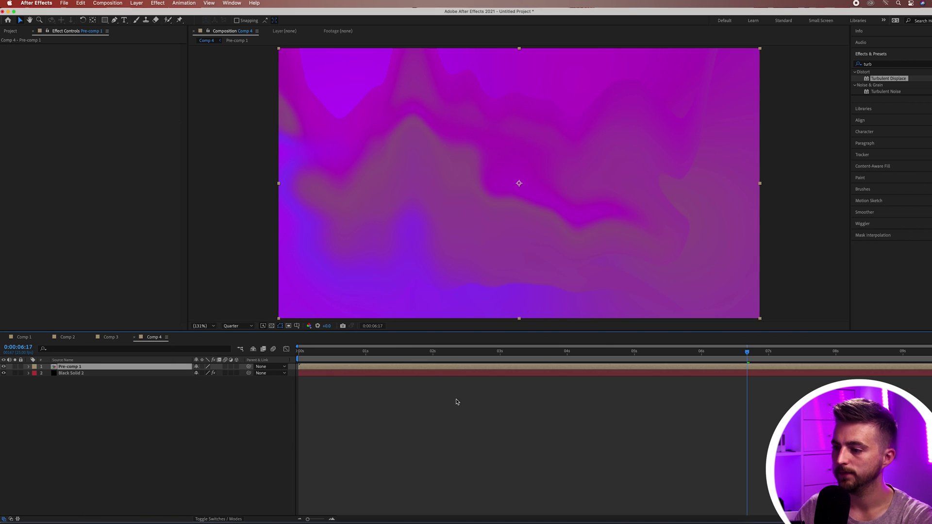
- Play back the composition from several points in time to examine the distorted shapes over the gradient background
key("space")
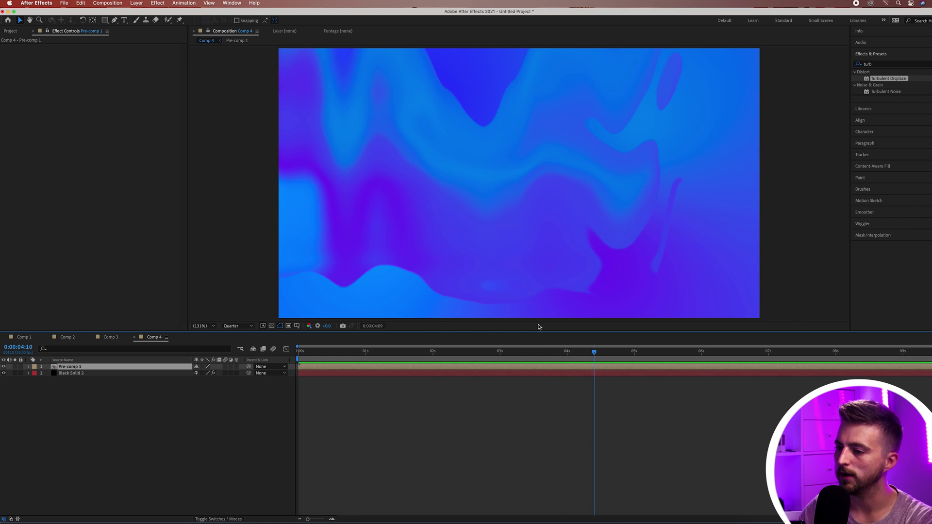
key("space")
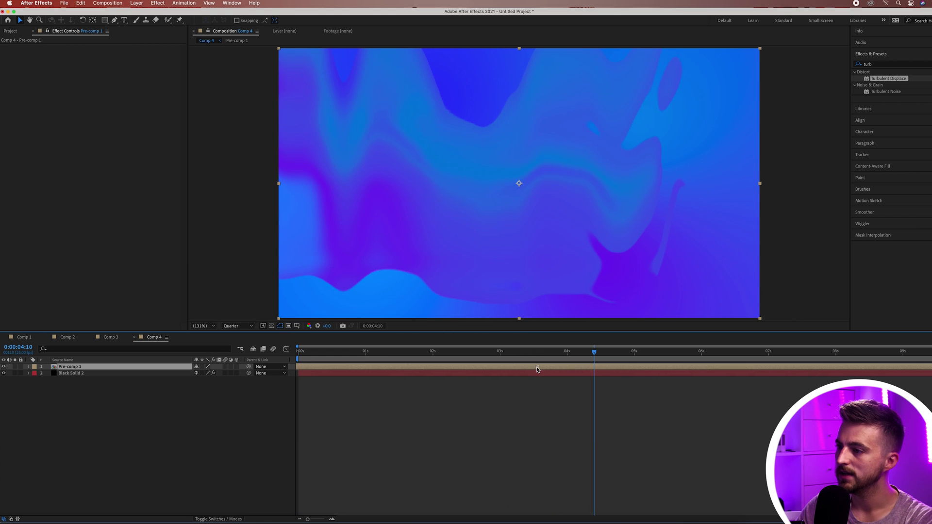
left_click_drag(527, 351, 352, 353)
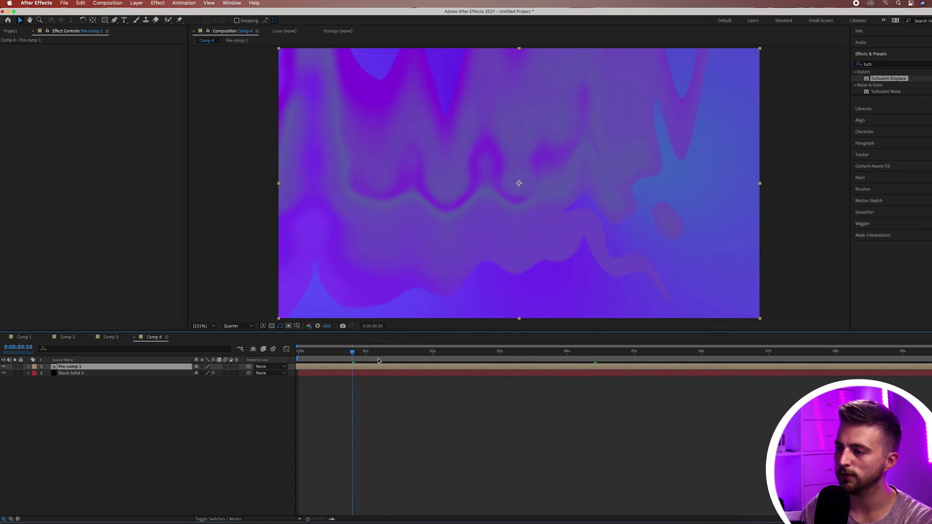
key("space")
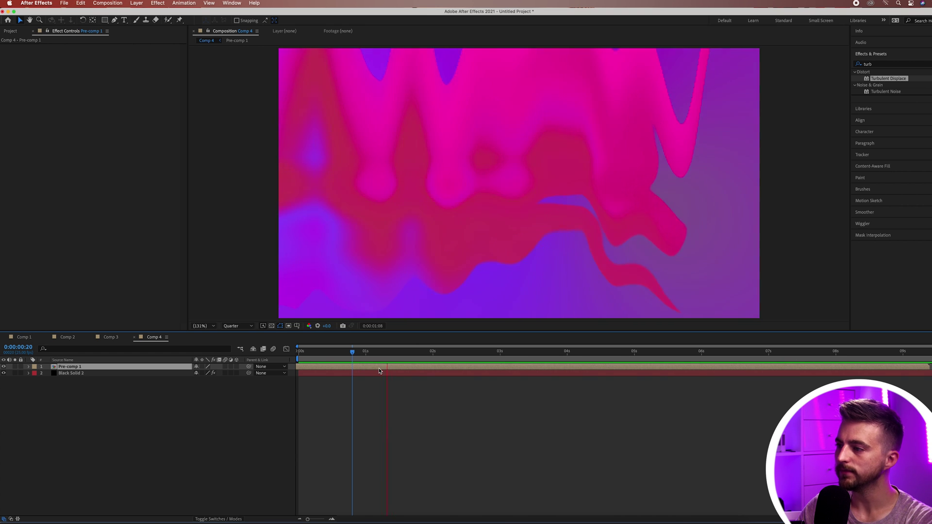
key("space")
left_click(324, 353)
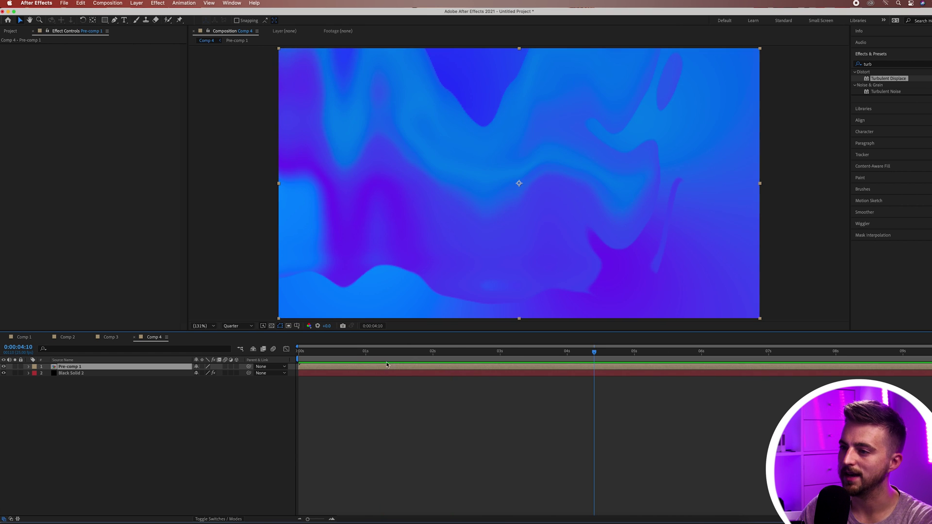
left_click(323, 356)
key("space")
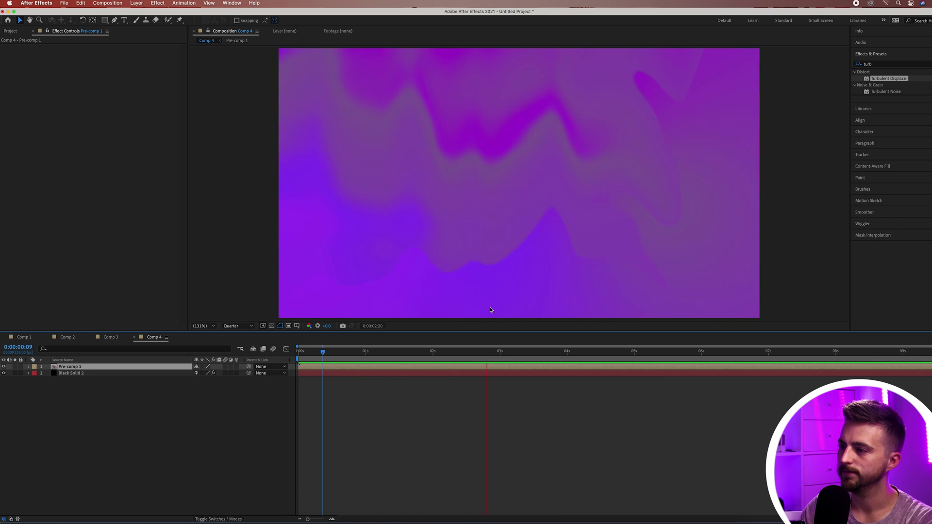
key("space")
key("Home")
key("space")
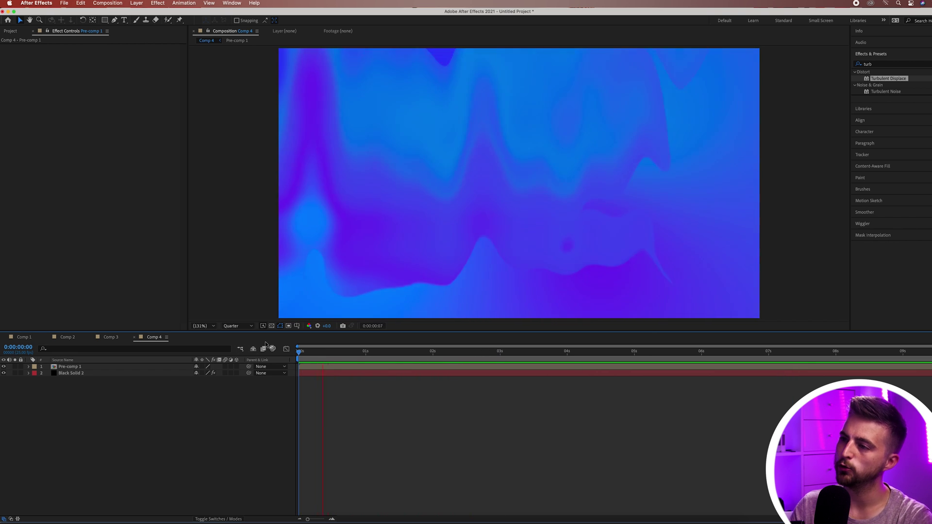
key("space")
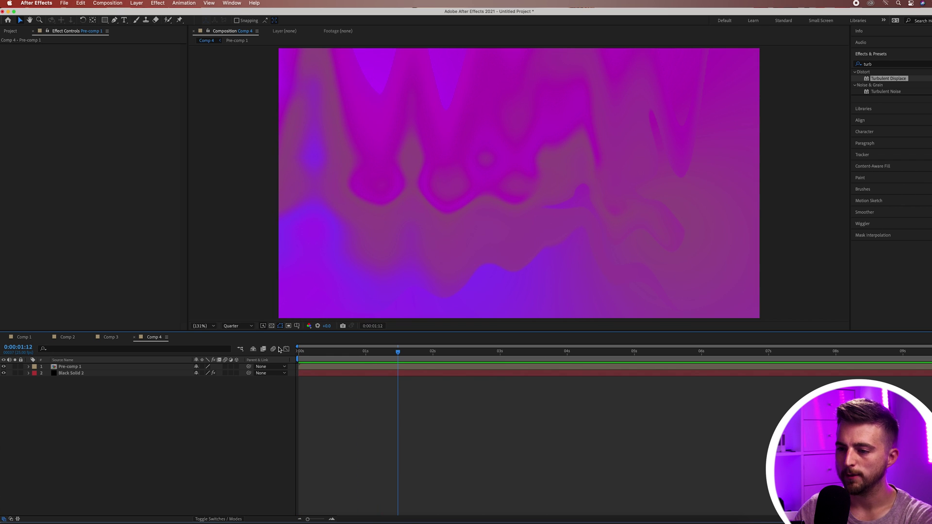
- Set the composition preview resolution to Full and play back the animation
left_click(237, 326)
left_click(246, 347)
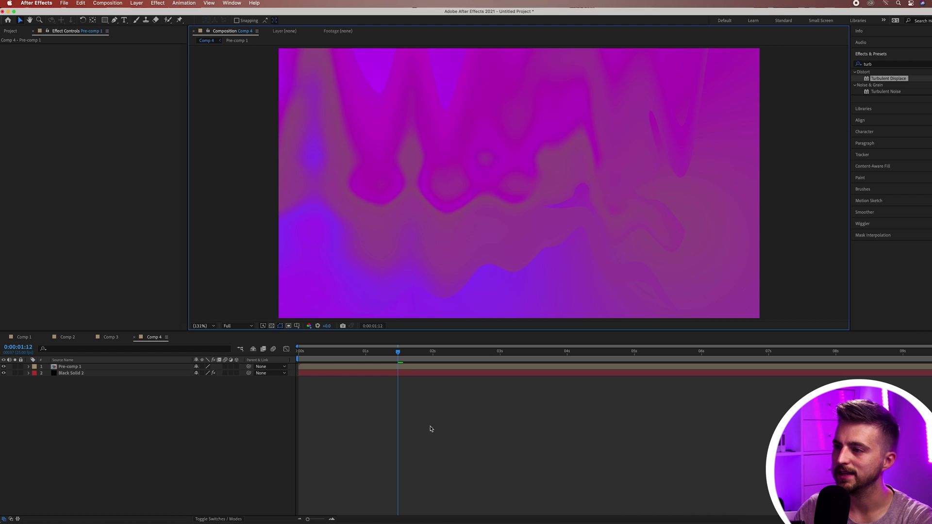
key("space")
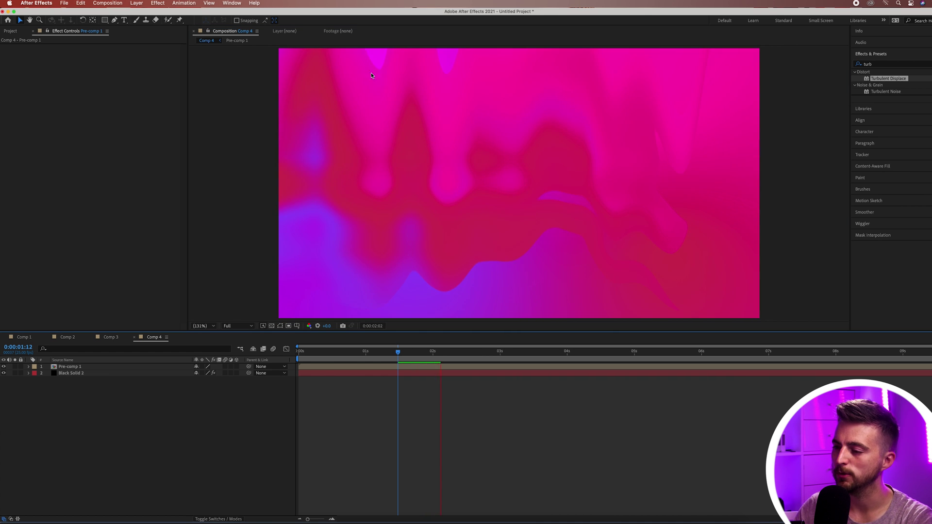
key("space")
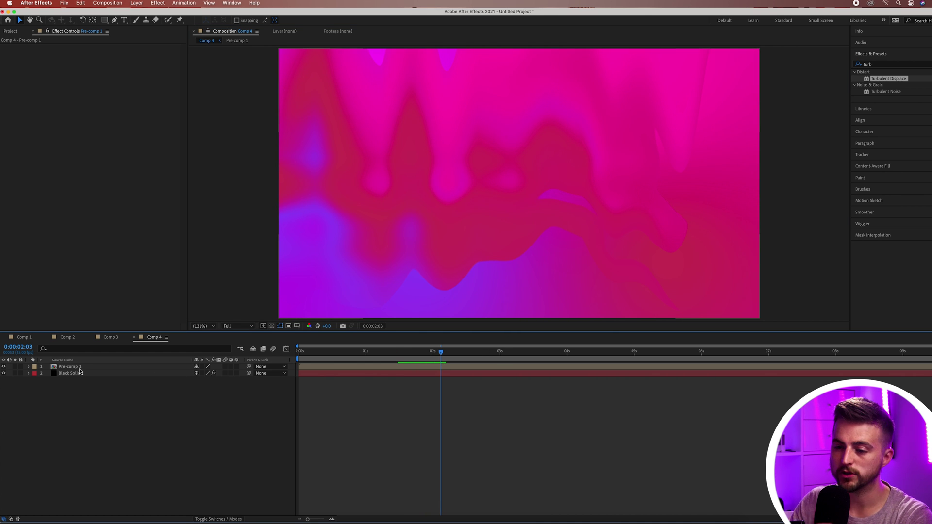
- Inside Pre-comp 1, apply Gaussian Blur to the adjustment layer with Blurriness 61 and Repeat Edge Pixels enabled
double_click(77, 371)
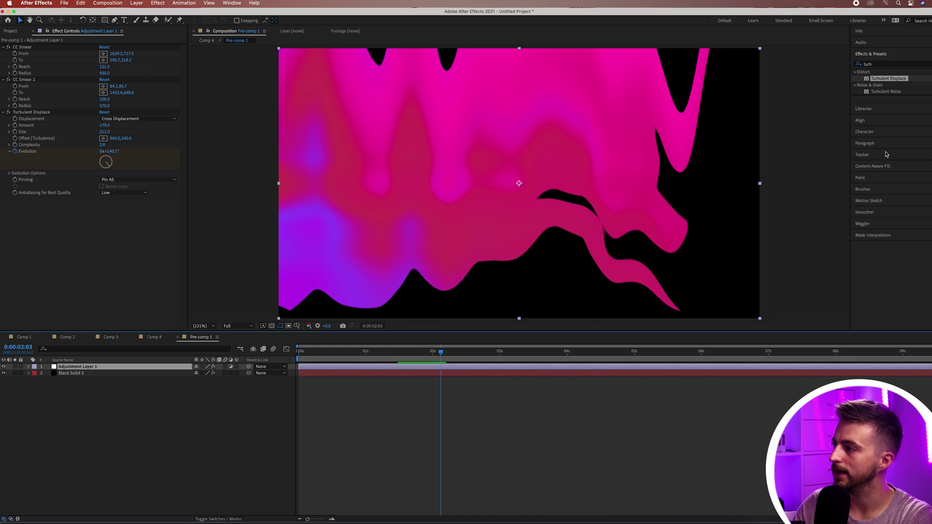
left_click(892, 63)
type("blur")
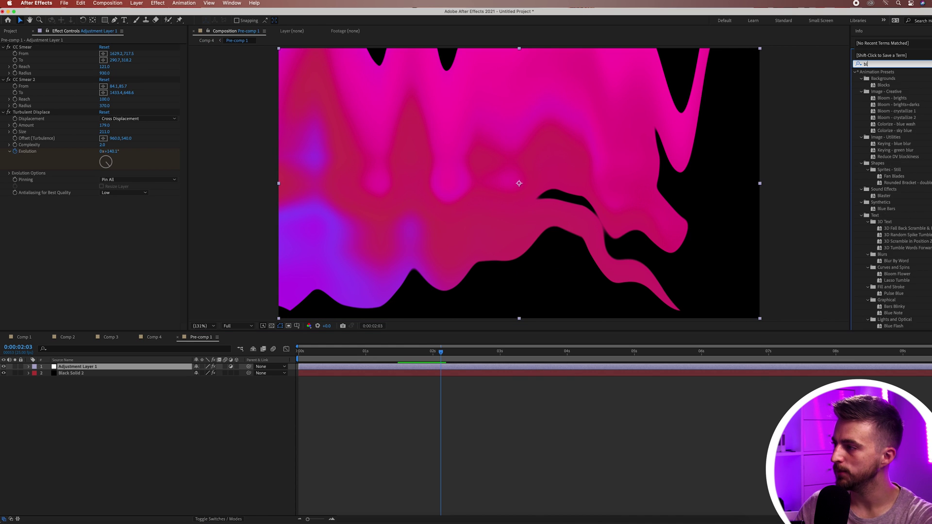
left_click(888, 157)
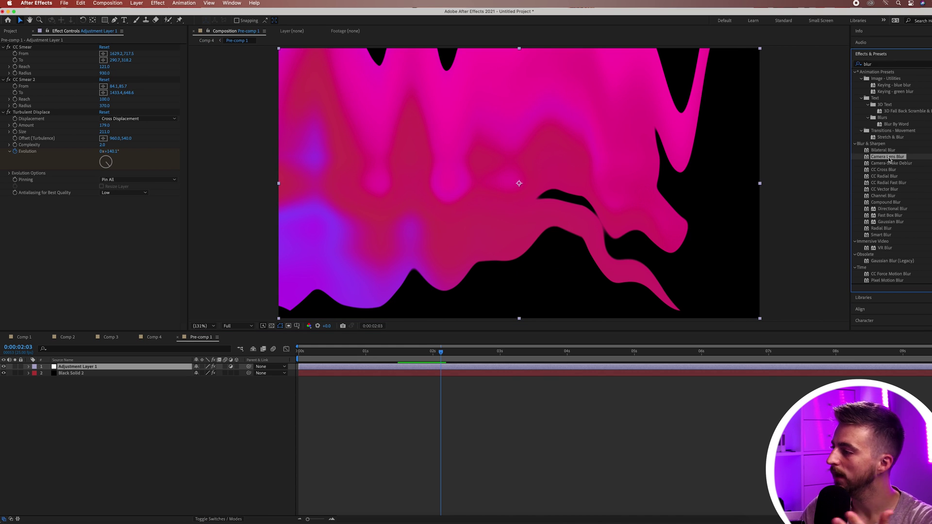
left_click(895, 222)
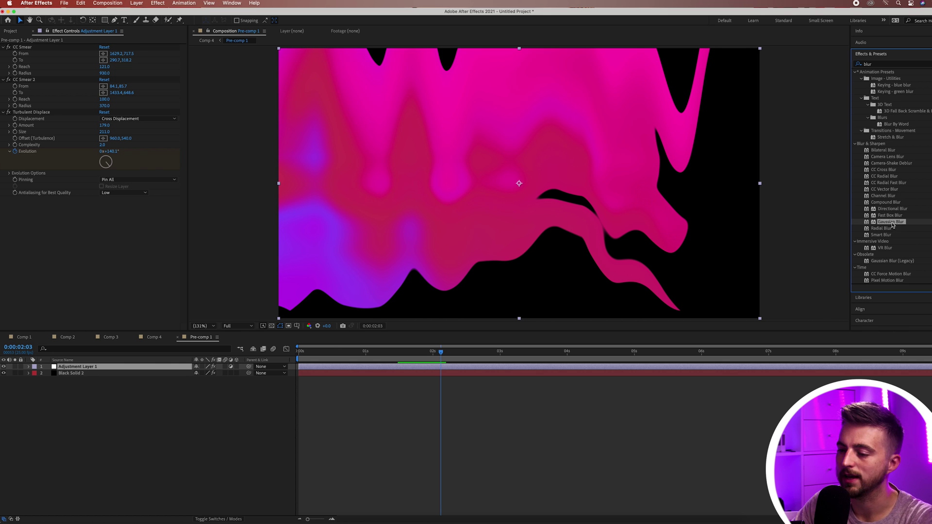
left_click_drag(894, 223, 87, 365)
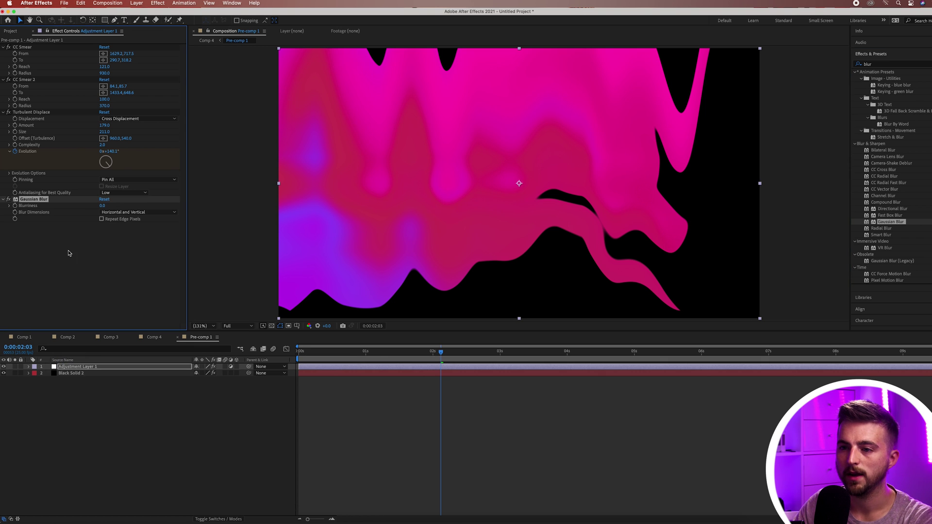
left_click_drag(107, 206, 284, 200)
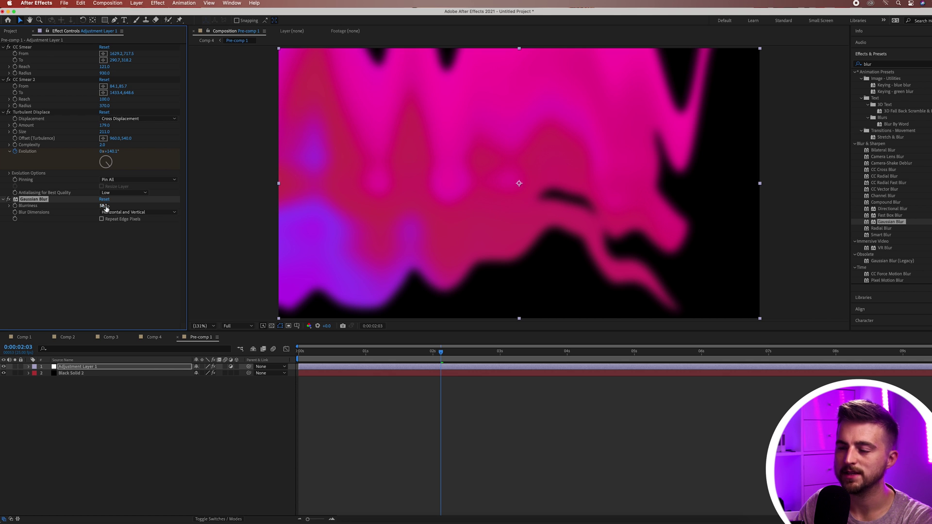
left_click_drag(110, 206, 116, 206)
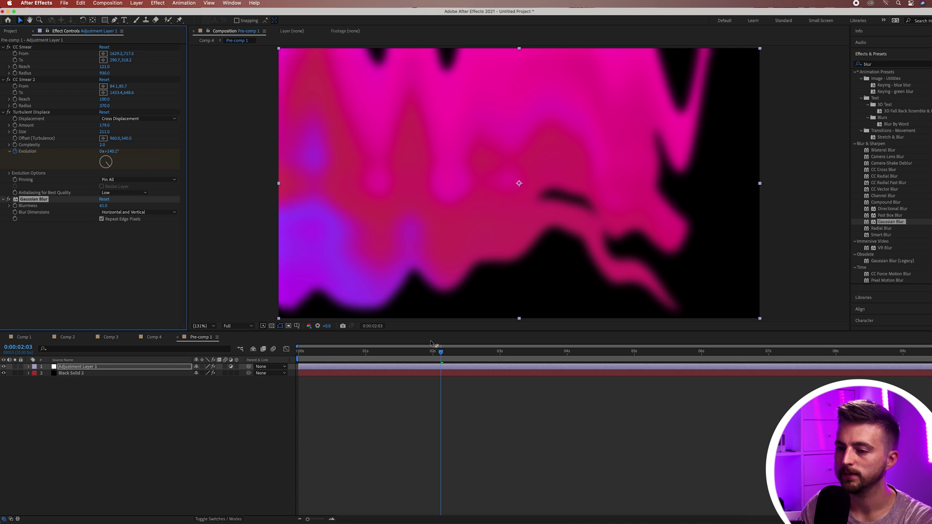
- Return to Comp 4, set the preview resolution to Quarter, and play the animation from the start
left_click(178, 338)
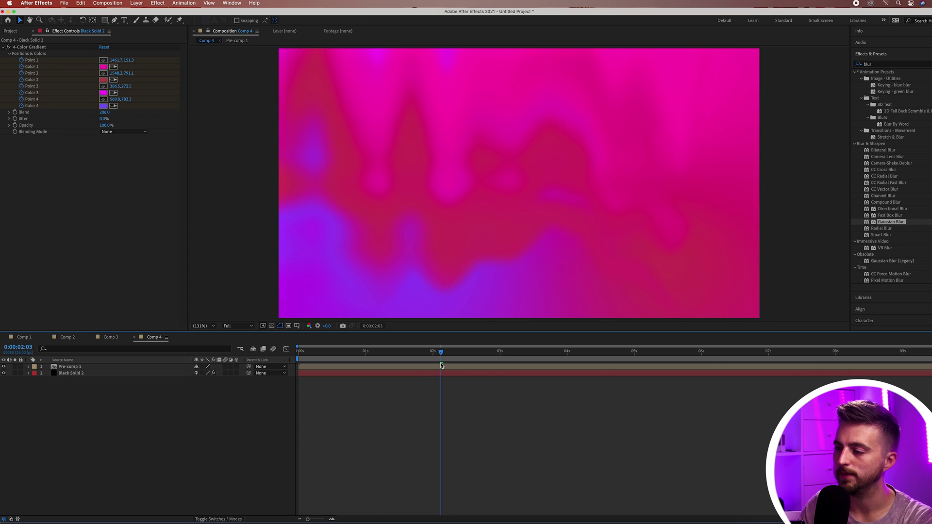
left_click_drag(441, 363, 299, 362)
left_click(238, 326)
left_click(235, 355)
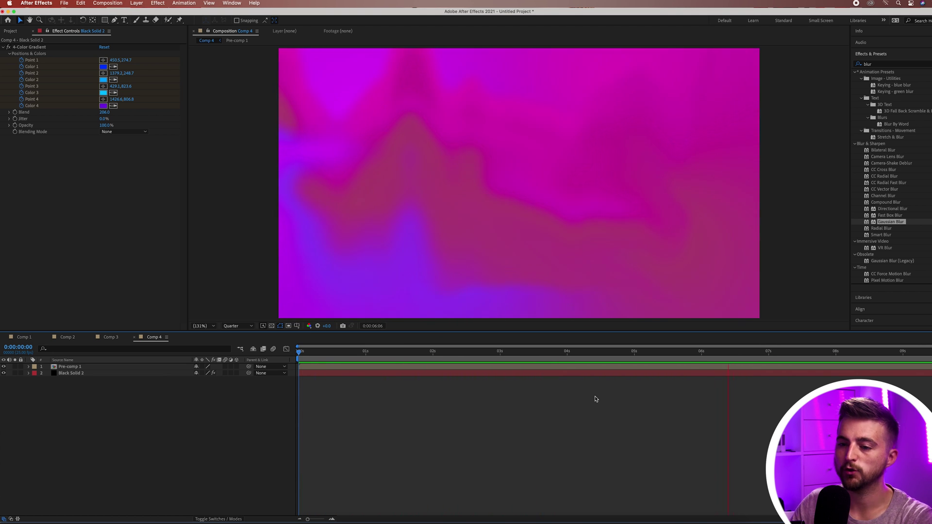
key("space")
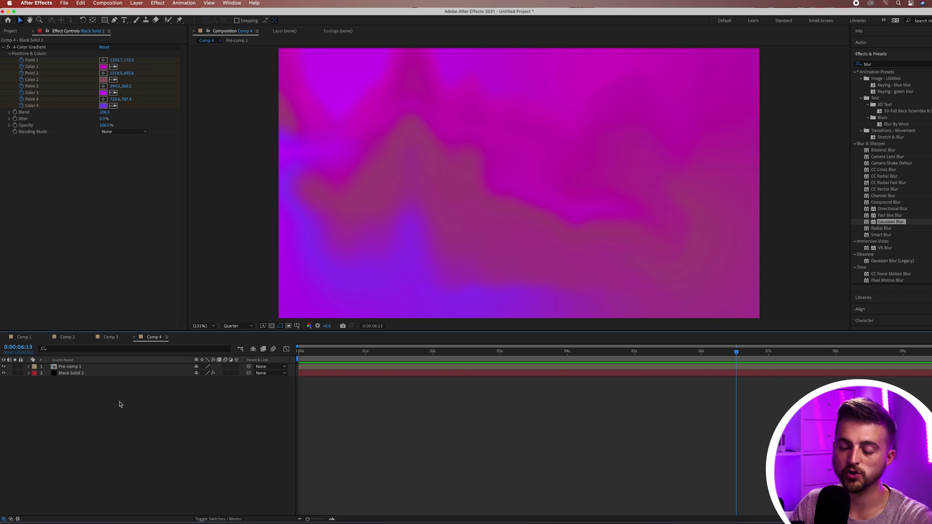
- Pre-compose Pre-comp 1 and the gradient solid together into a new composition named BACKGROUND
left_click_drag(121, 405, 69, 368)
right_click(69, 368)
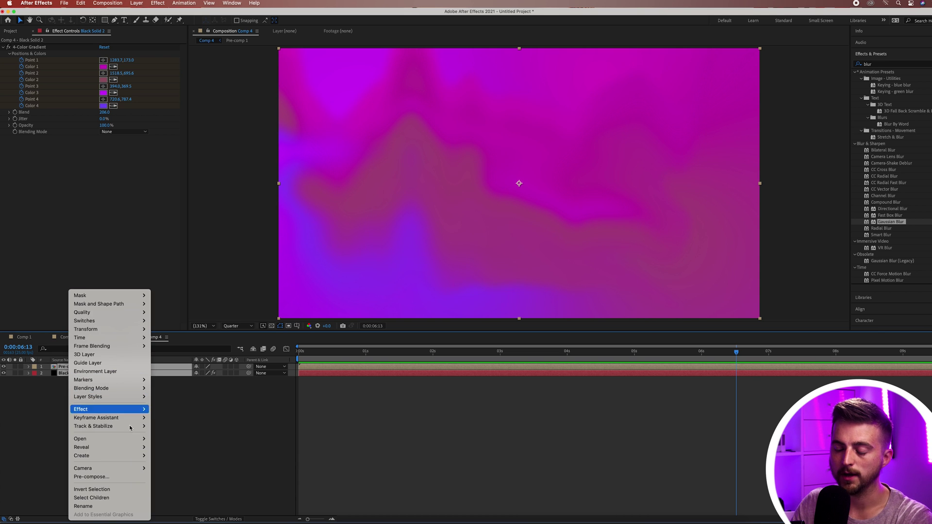
left_click(134, 478)
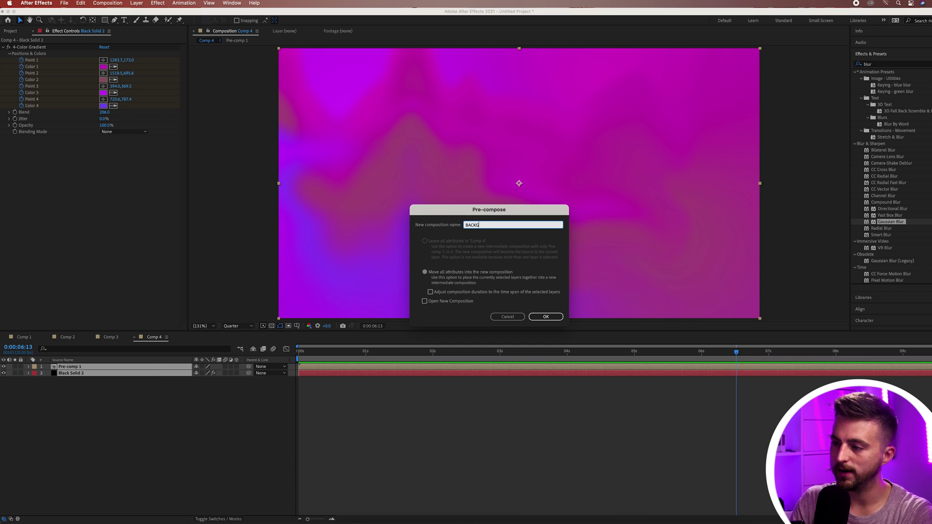
type("BACKGROUND")
key("Return")
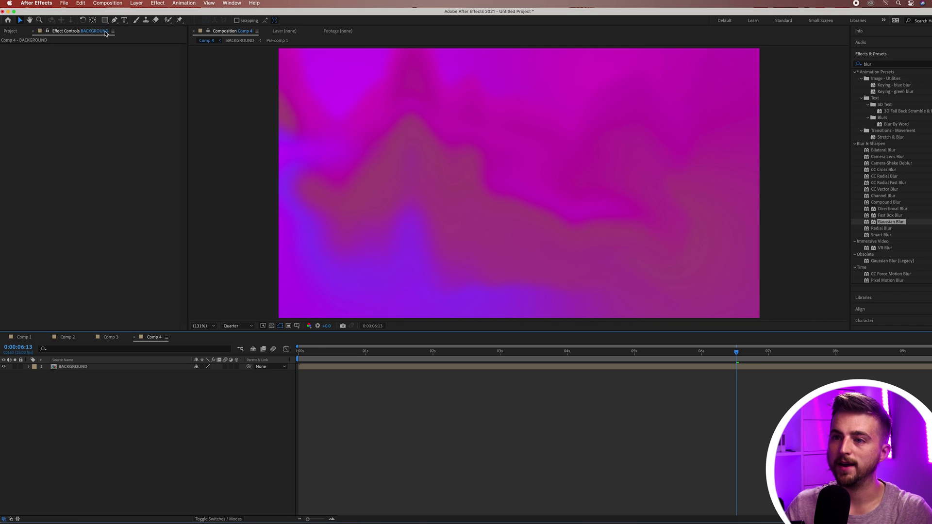
- Add a text layer reading BROOKER above the BACKGROUND layer
key("super+t")
left_click(439, 149)
type("BROOKER")
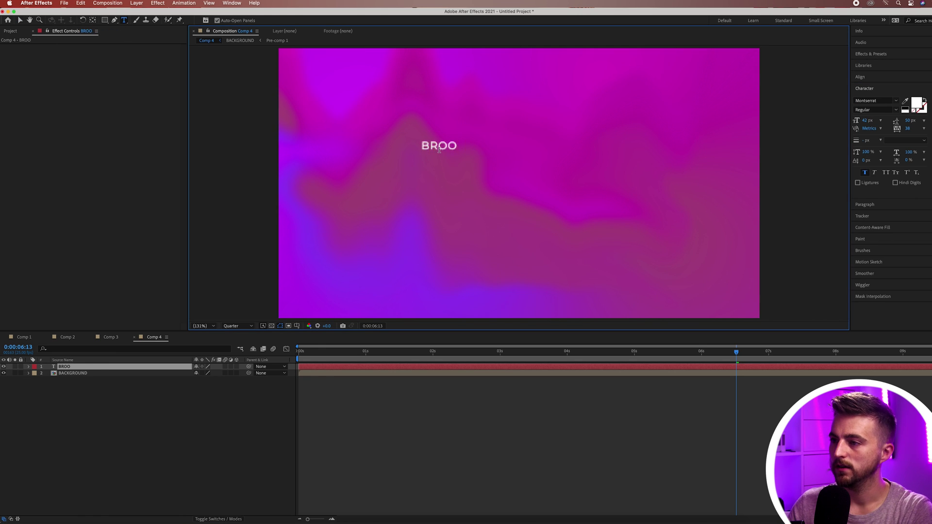
key("Escape")
- Set the title text to Montserrat Black at 209 px and centre it in the composition
left_click_drag(868, 121, 920, 121)
key("v")
left_click(874, 110)
left_click(874, 185)
key("super+Home")
key("super+j")
key("super+alt+Home")
key("super+Home")
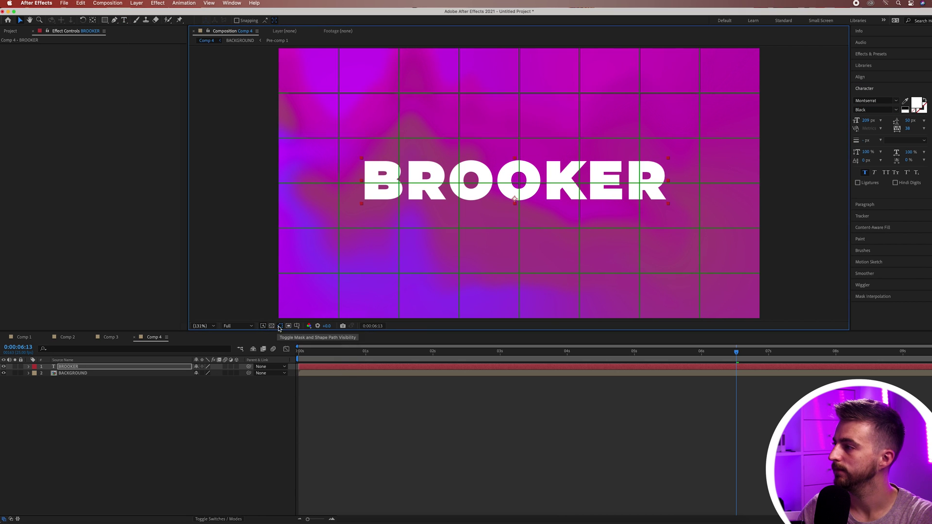
- Try using the title text as an Alpha Matte for the BACKGROUND layer, scrub through it, and undo the matte
left_click(224, 519)
left_click(224, 519)
left_click(224, 519)
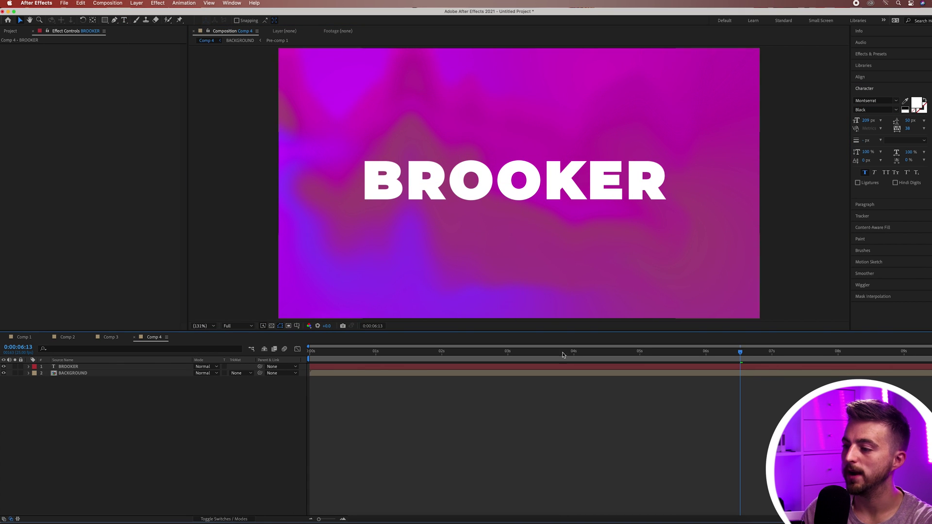
left_click_drag(740, 352, 325, 352)
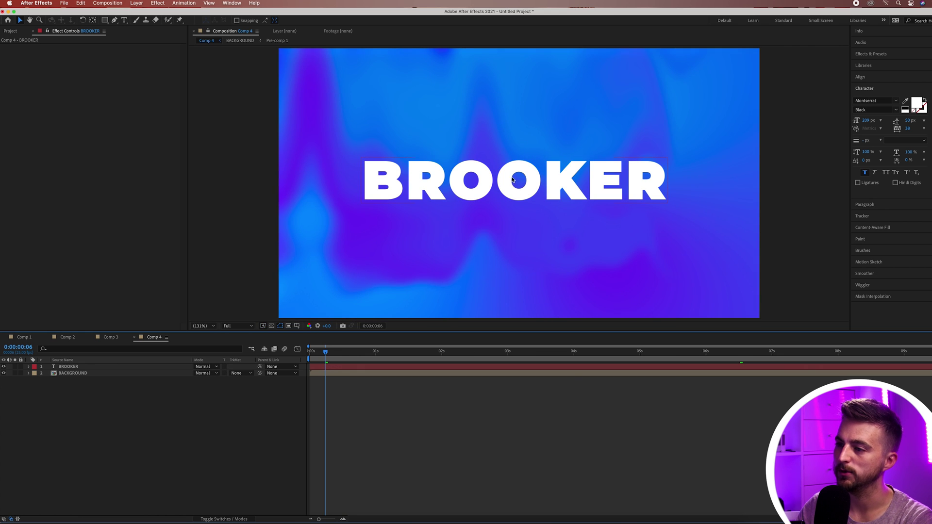
left_click(237, 374)
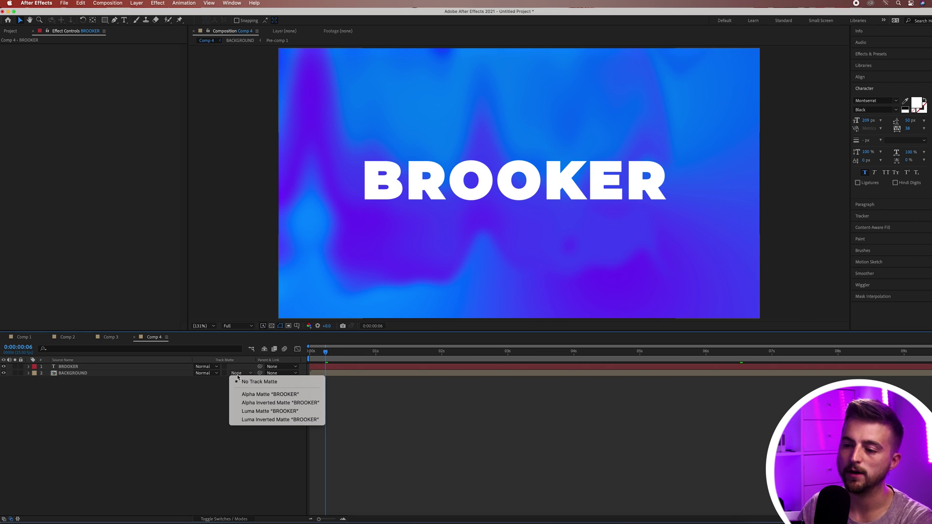
left_click(270, 394)
left_click_drag(379, 348, 661, 350)
key("ctrl+z")
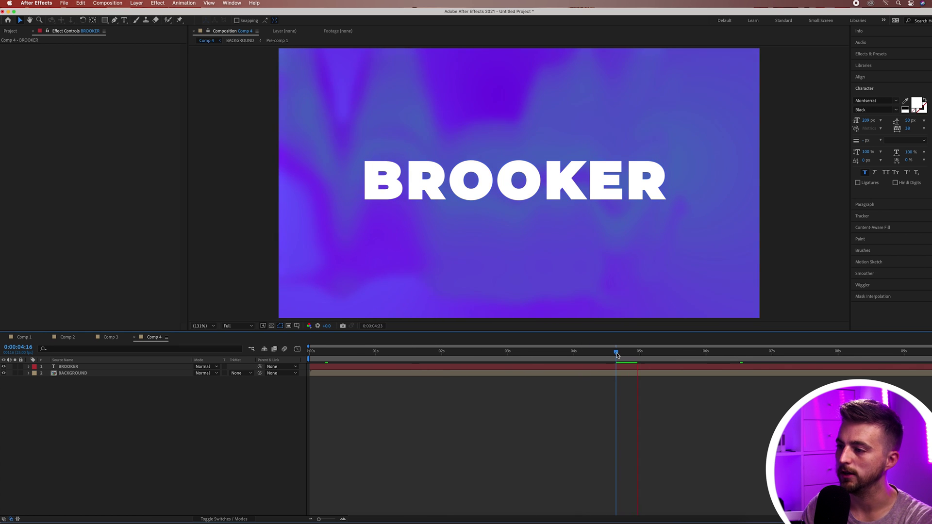
- Stop playback, return to the start of the timeline, and open Pre-comp 1 nested inside BACKGROUND
key("space")
key("Home")
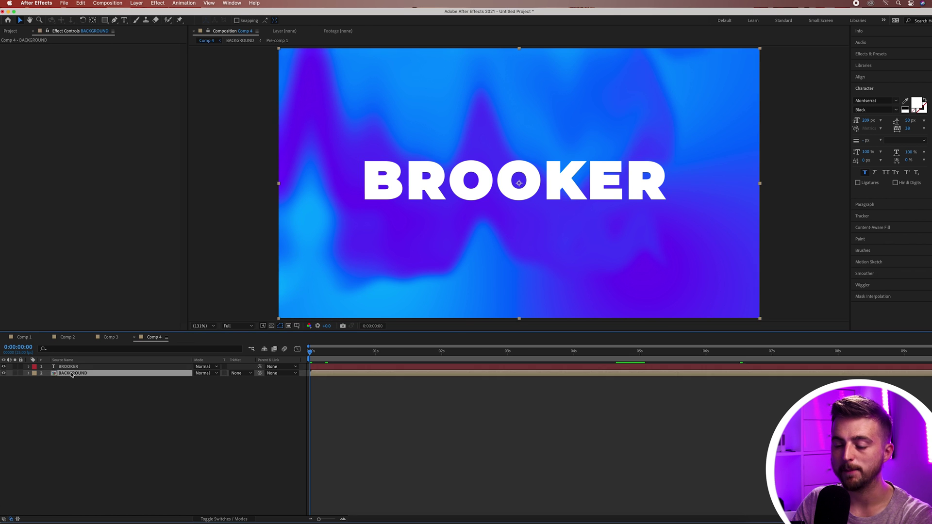
double_click(128, 373)
double_click(72, 367)
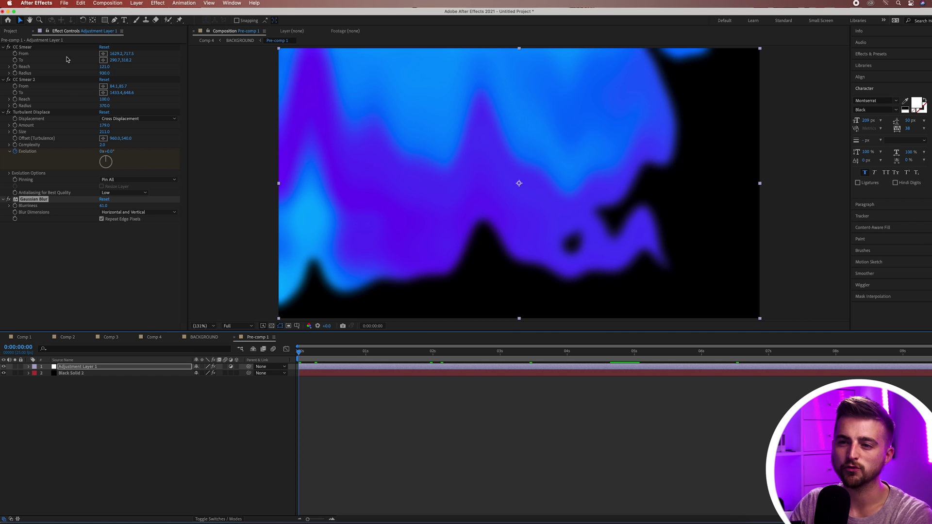
- Reposition the first CC Smear's From to about 1280, 190 and To to about 952, 750, and CC Smear 2's To to about 1532, 200
left_click(41, 48)
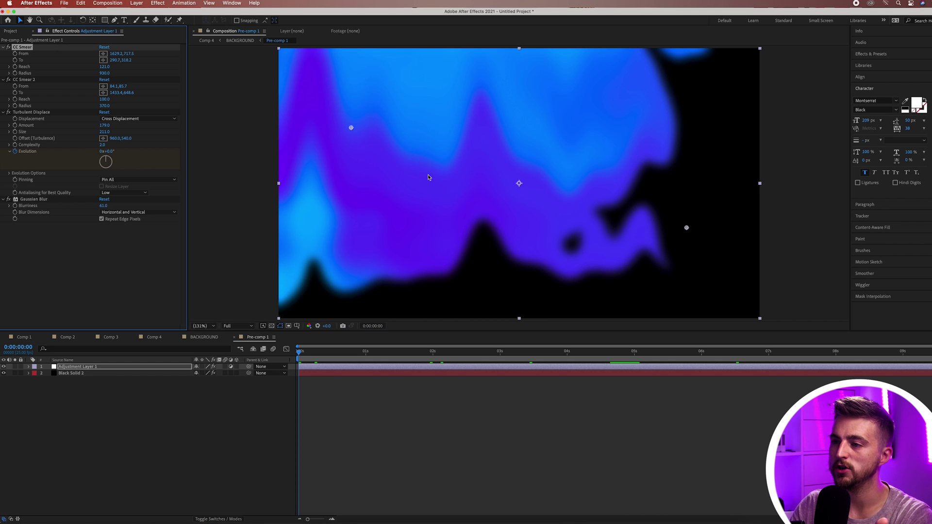
mouse_move(350, 128)
left_mouse_down()
mouse_move(433, 148)
mouse_move(551, 247)
mouse_move(421, 148)
mouse_move(517, 236)
left_mouse_up()
left_click_drag(682, 224, 600, 95)
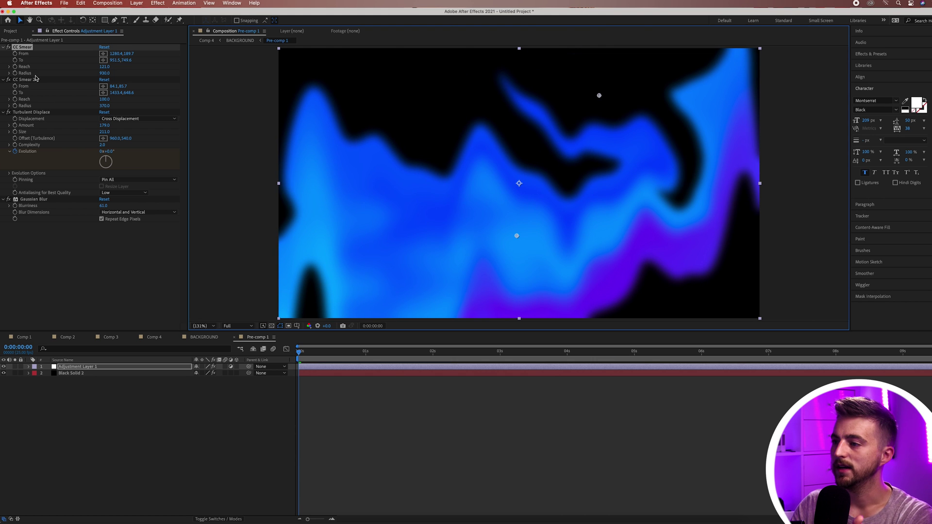
left_click(639, 212)
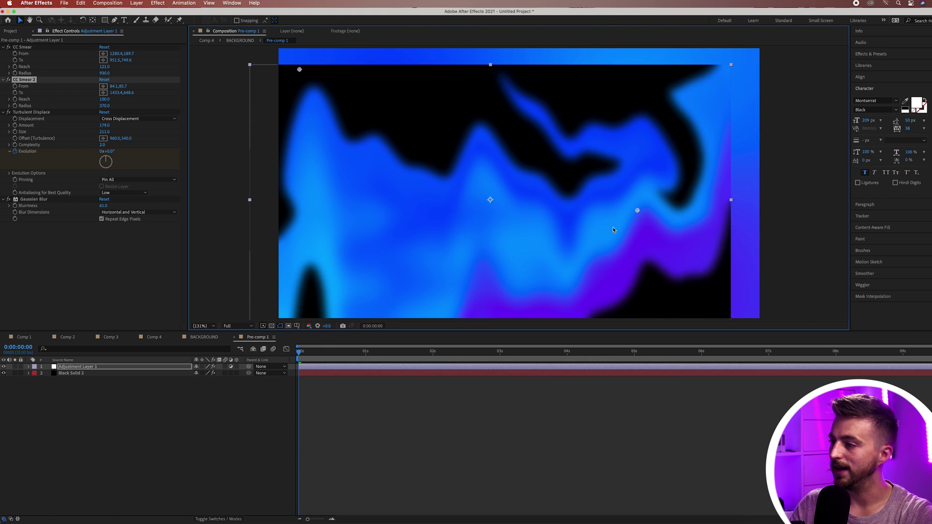
left_click_drag(639, 212, 663, 98)
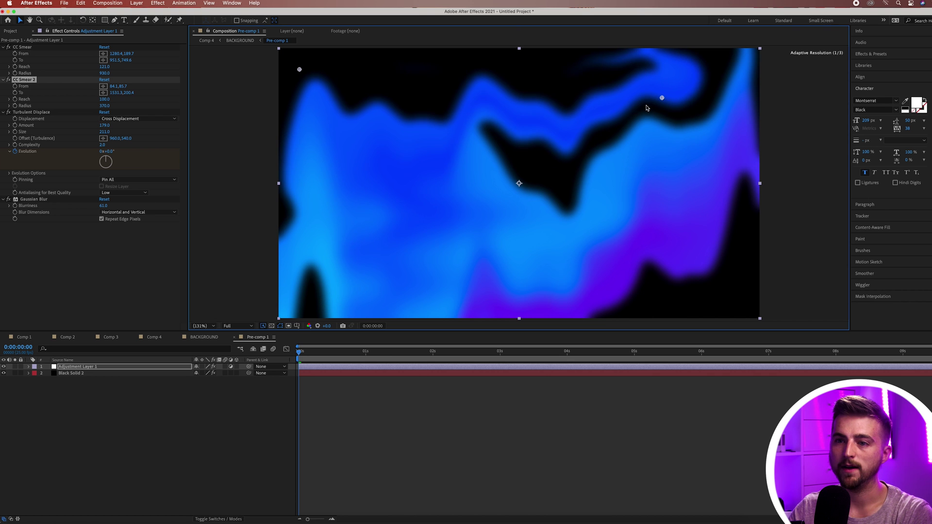
- Lower Turbulent Displace's Amount and raise its Complexity on the adjustment layer, and scrub through Comp 4 to preview the background behind the title
left_click(28, 114)
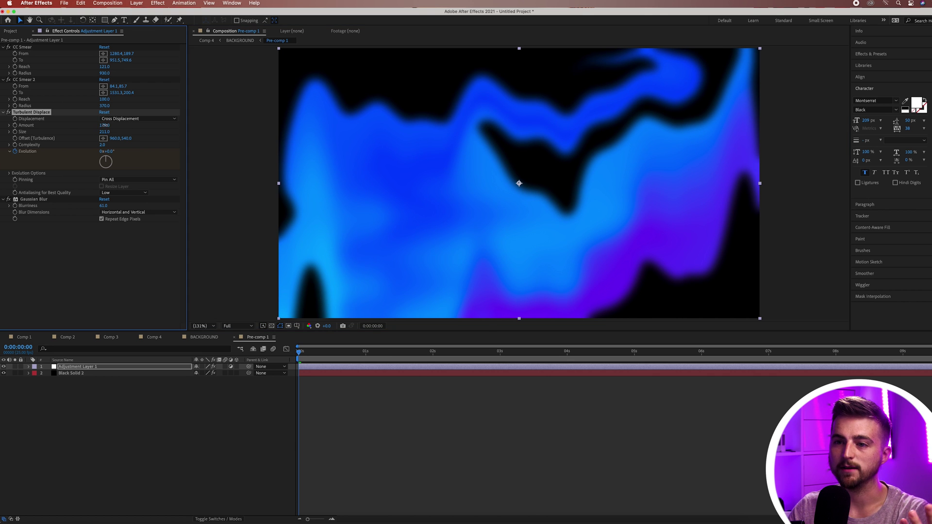
mouse_move(104, 125)
left_mouse_down()
mouse_move(150, 127)
mouse_move(92, 128)
left_mouse_up()
left_click_drag(101, 144, 194, 145)
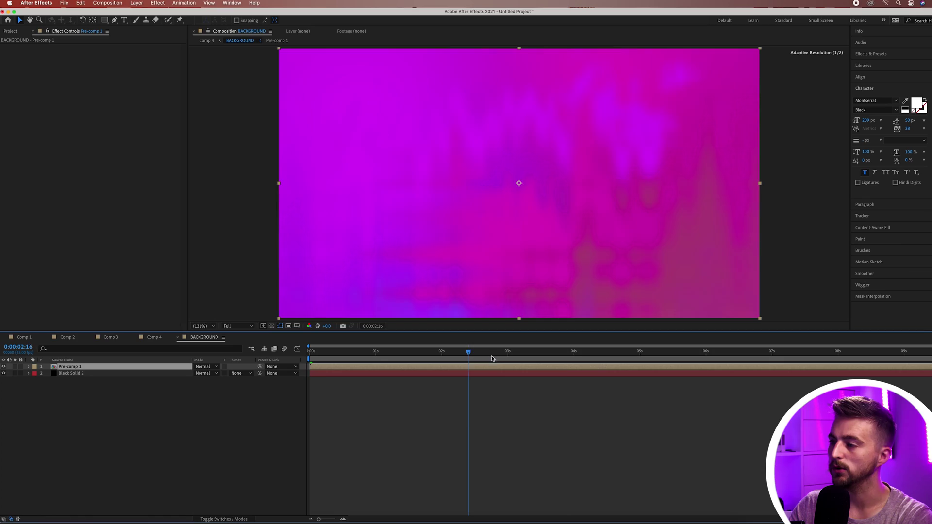
left_click(154, 337)
left_click_drag(506, 352, 548, 355)
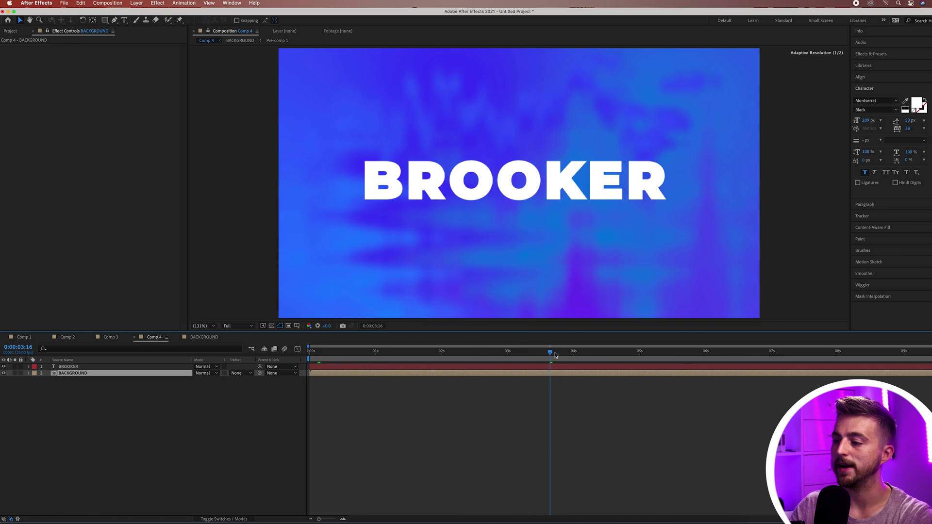